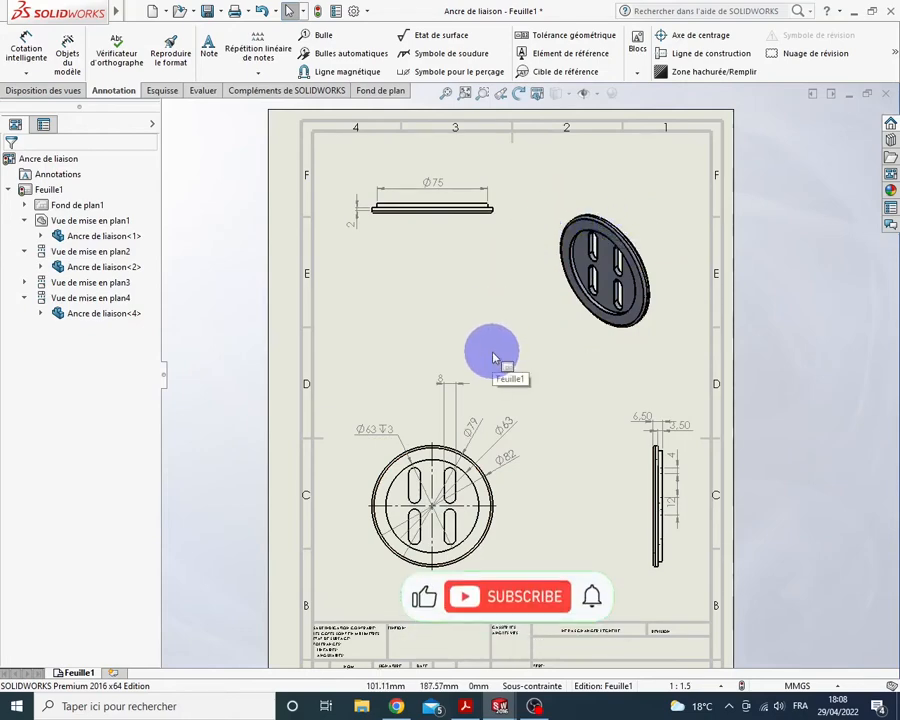
Close the open Ancre de liaison drawing without saving its changes and return to the part
click(888, 95)
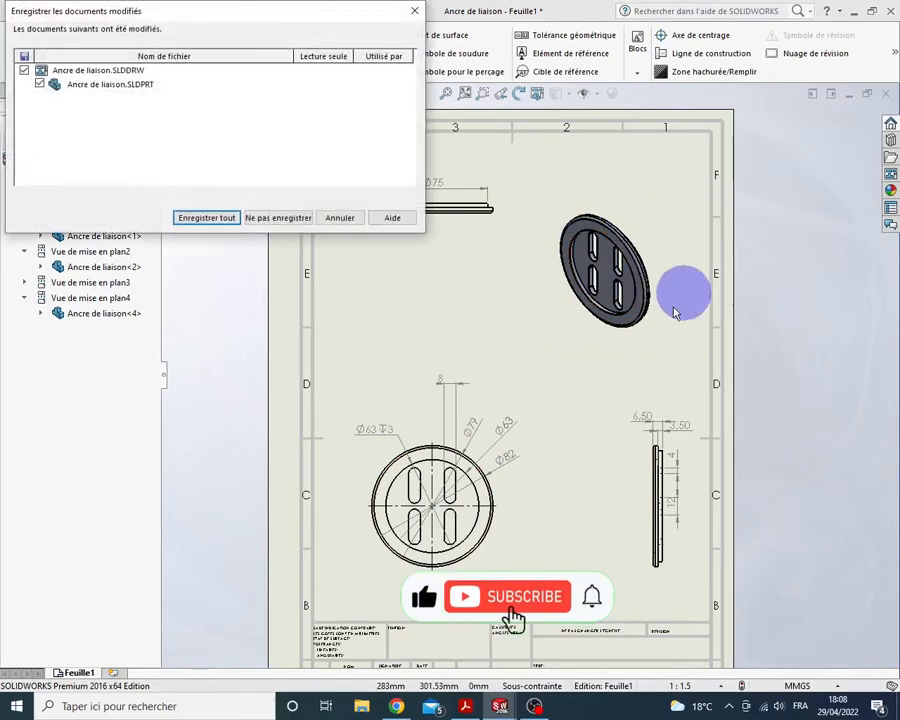
click(259, 226)
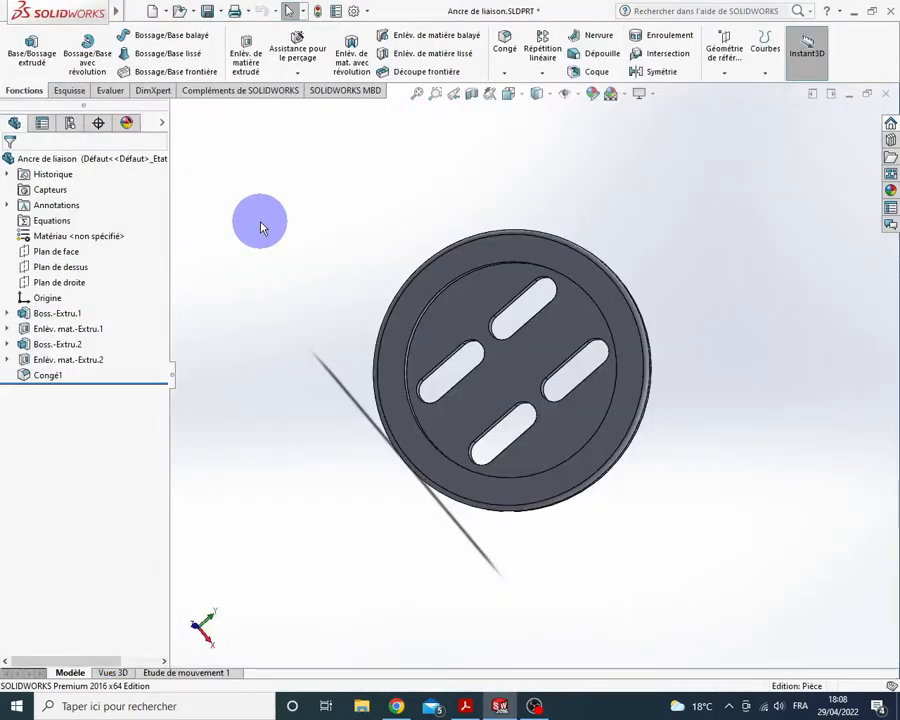
middle_drag(278, 232, 433, 246)
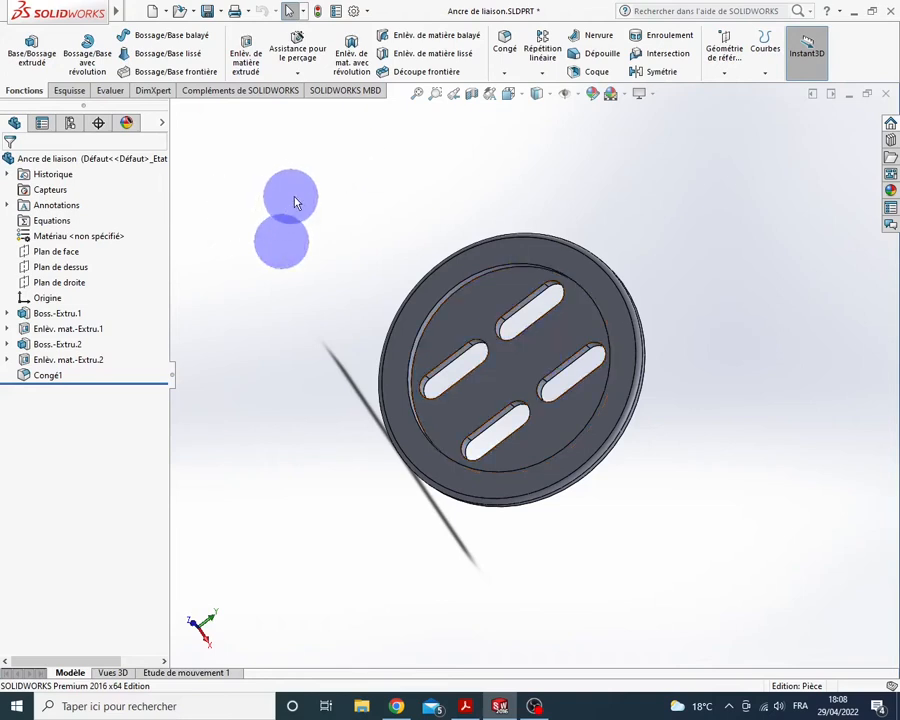
scroll(382, 241, up, 1)
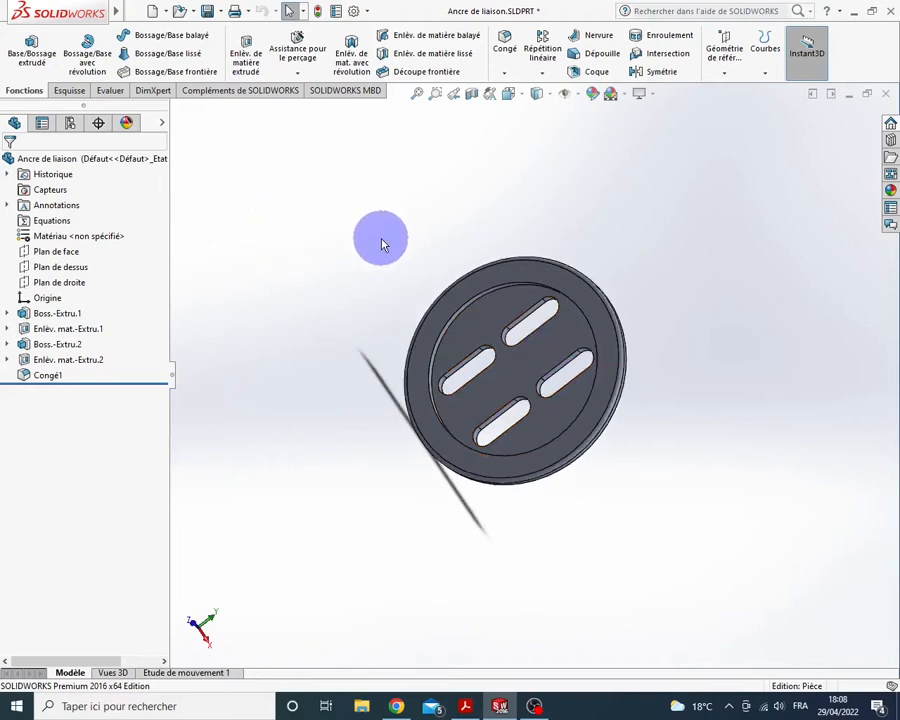
Create a new drawing document on a standard A4 (ISO) sheet with the sheet format displayed
click(154, 13)
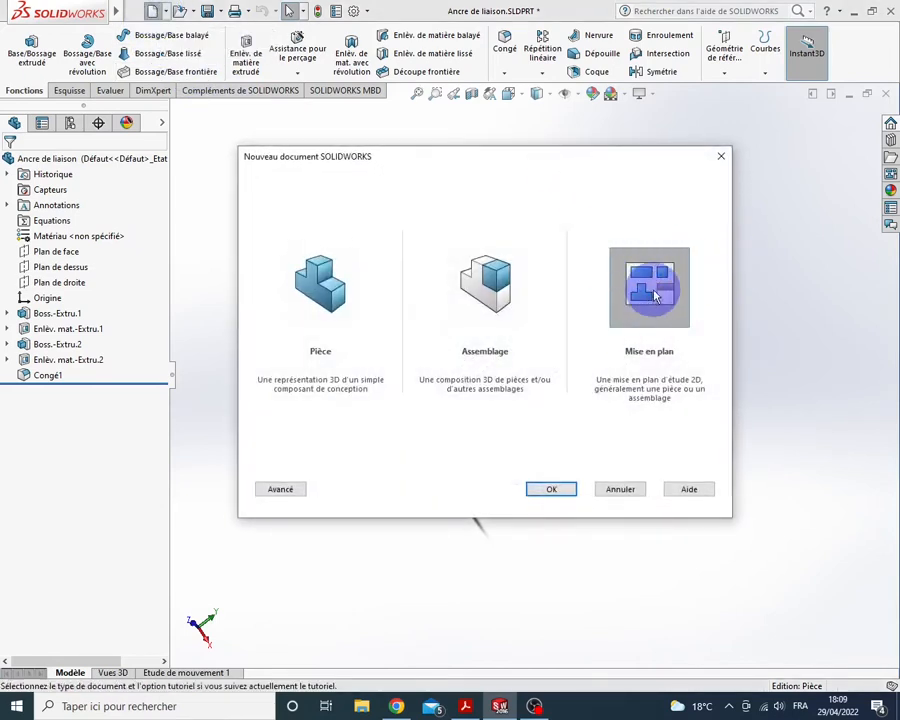
click(567, 489)
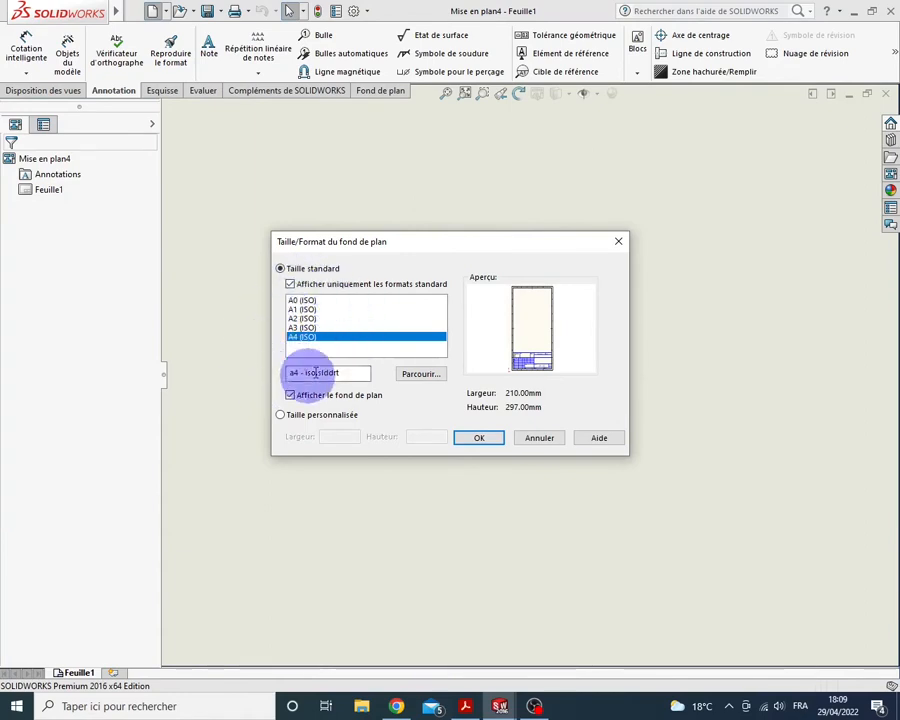
click(303, 327)
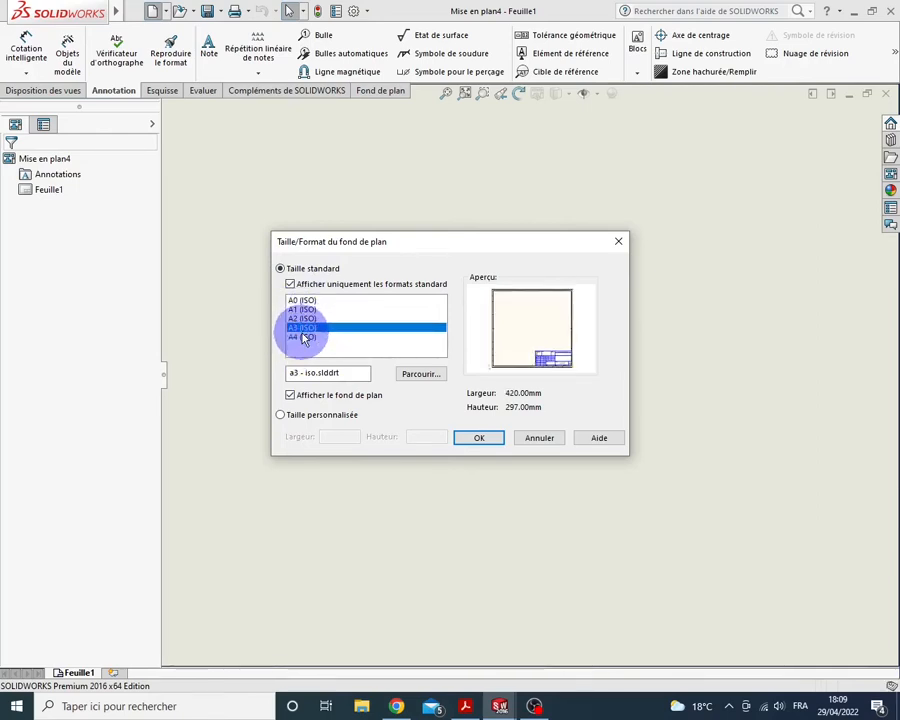
click(303, 338)
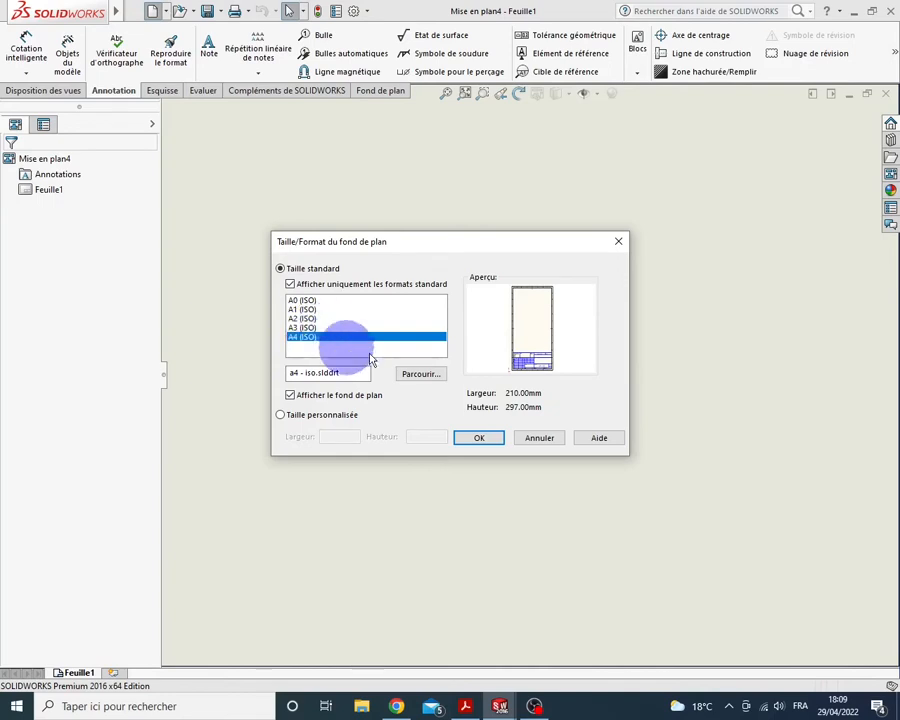
click(477, 439)
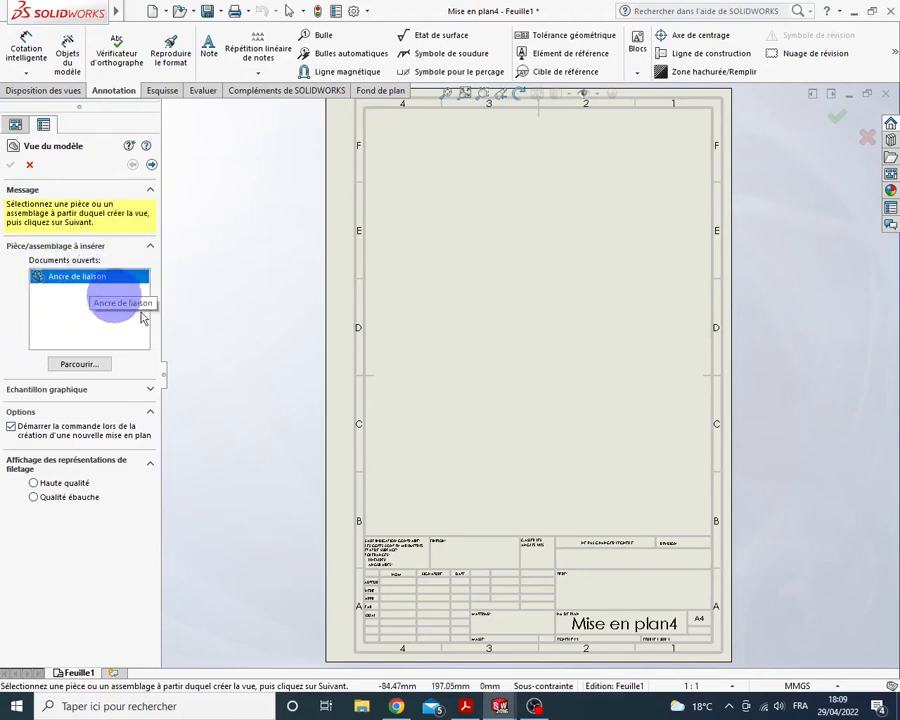
mouse_move(500, 708)
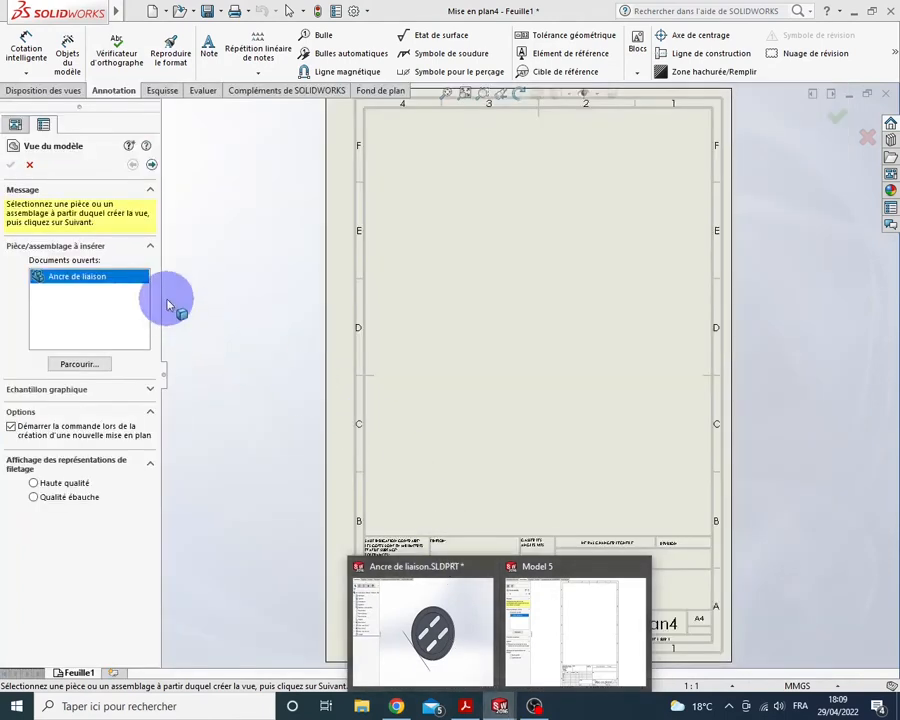
double_click(90, 280)
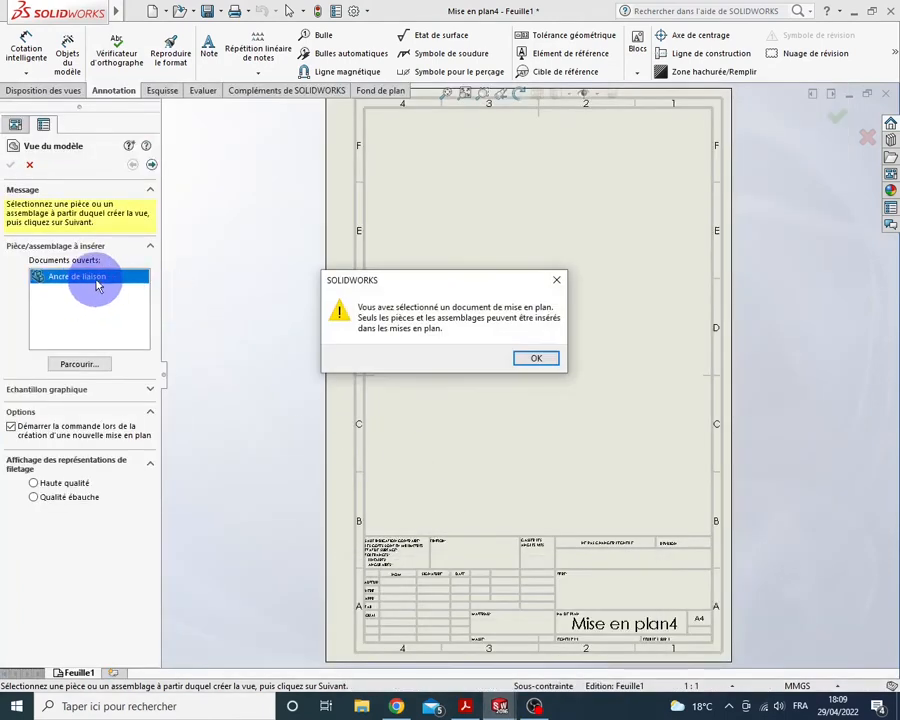
key(Return)
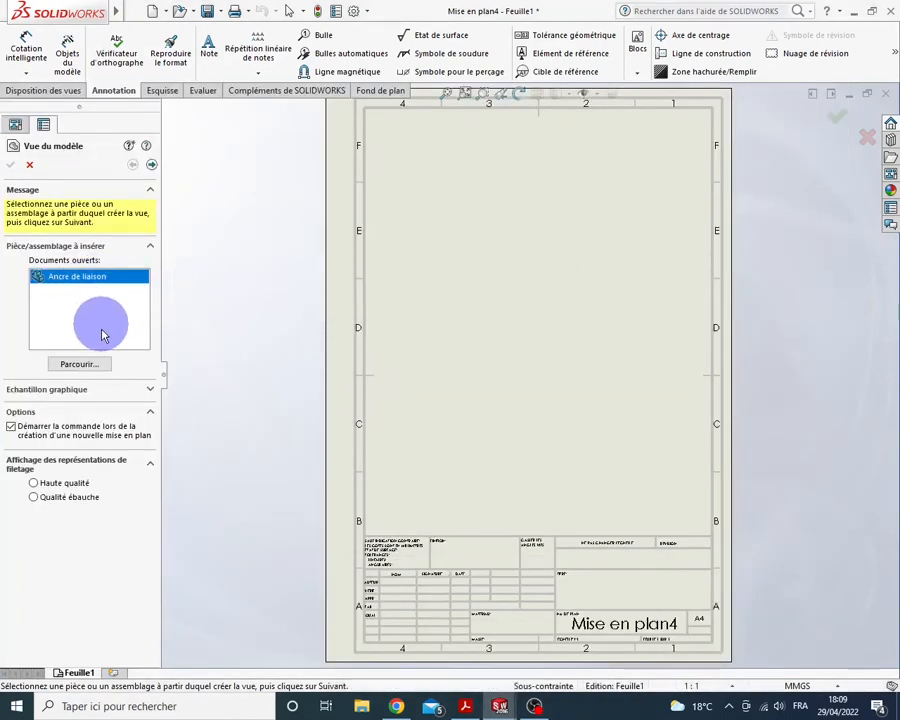
click(94, 366)
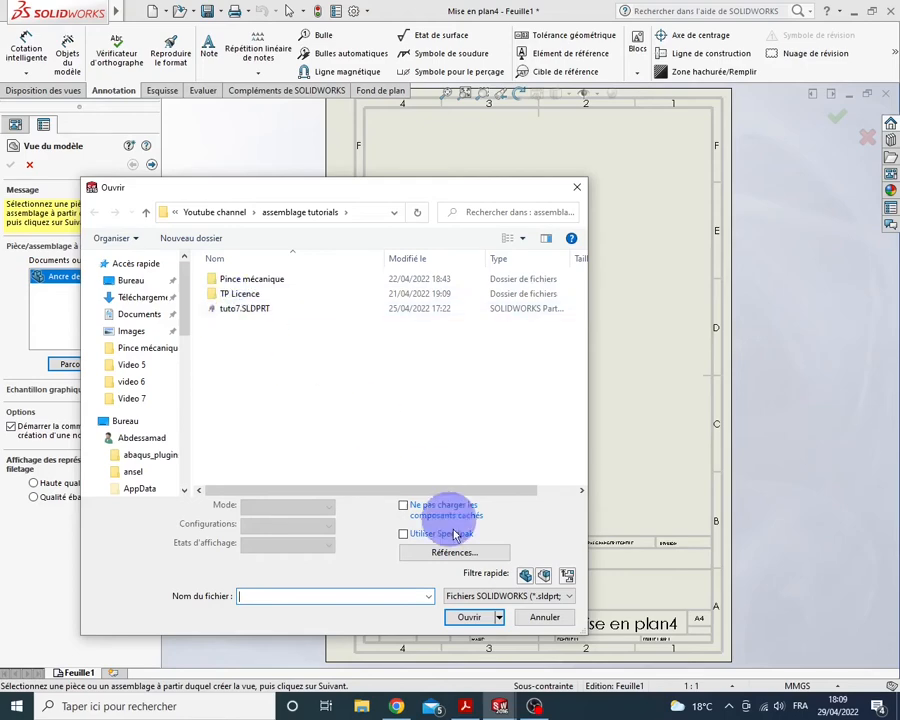
click(543, 618)
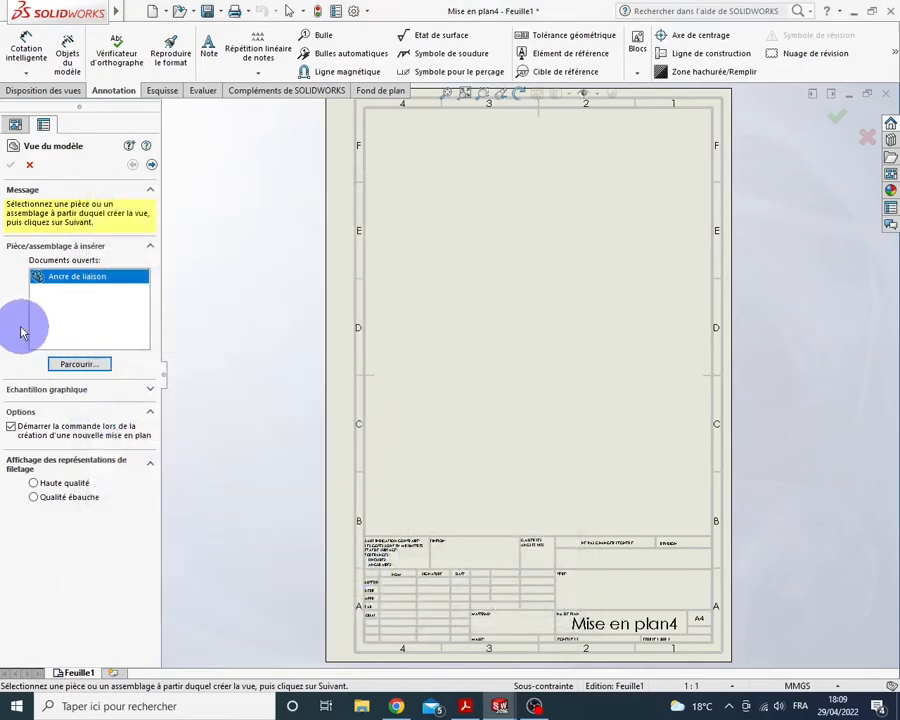
Insert the front view of Ancre de liaison in the sheet's lower left and project its top, side and isometric views
double_click(70, 287)
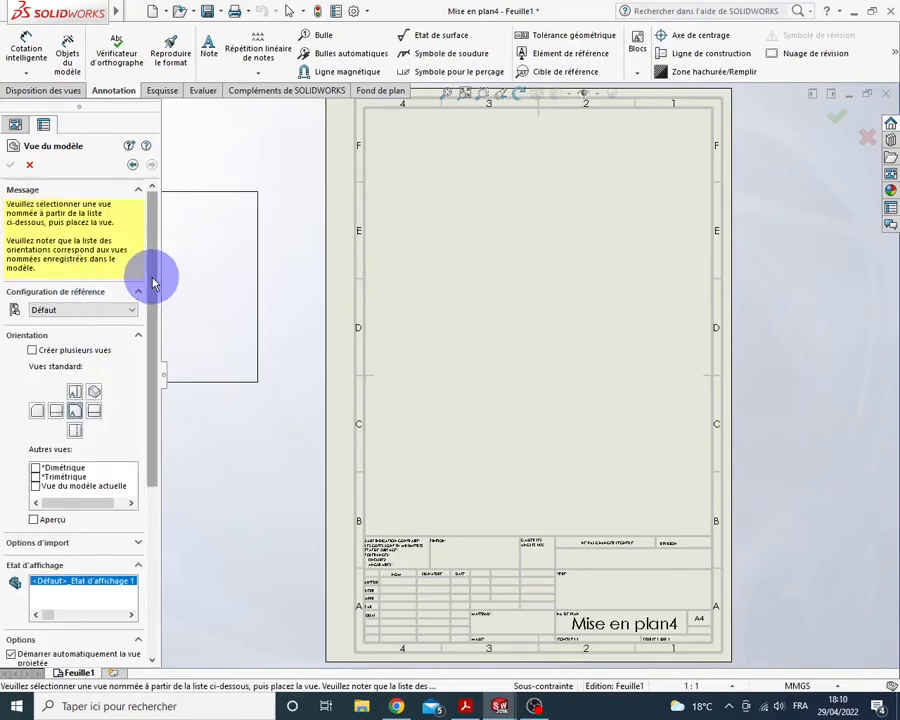
drag(153, 281, 150, 332)
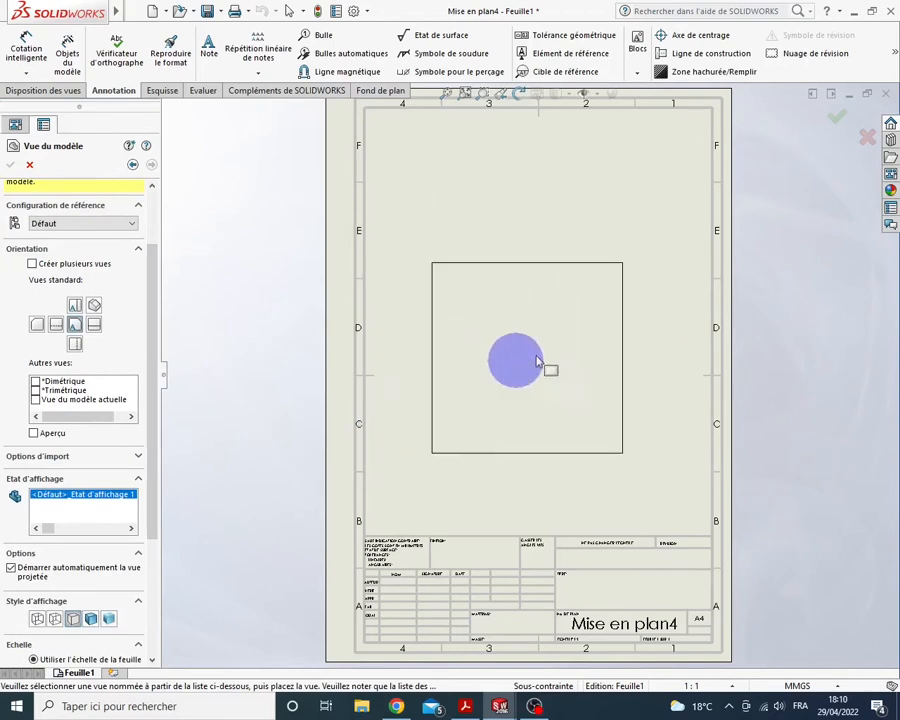
click(464, 434)
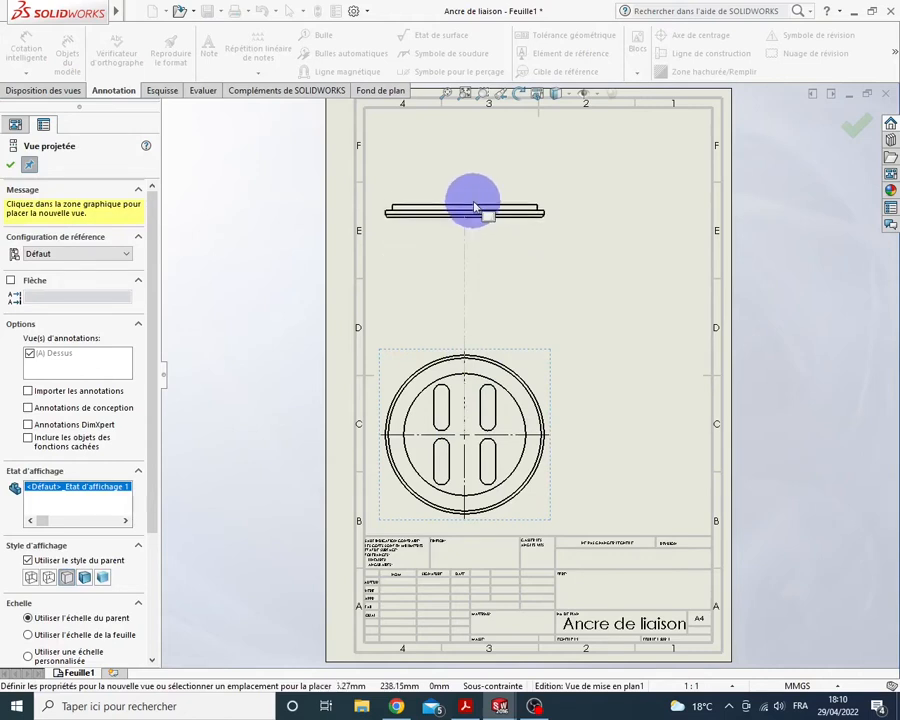
click(473, 200)
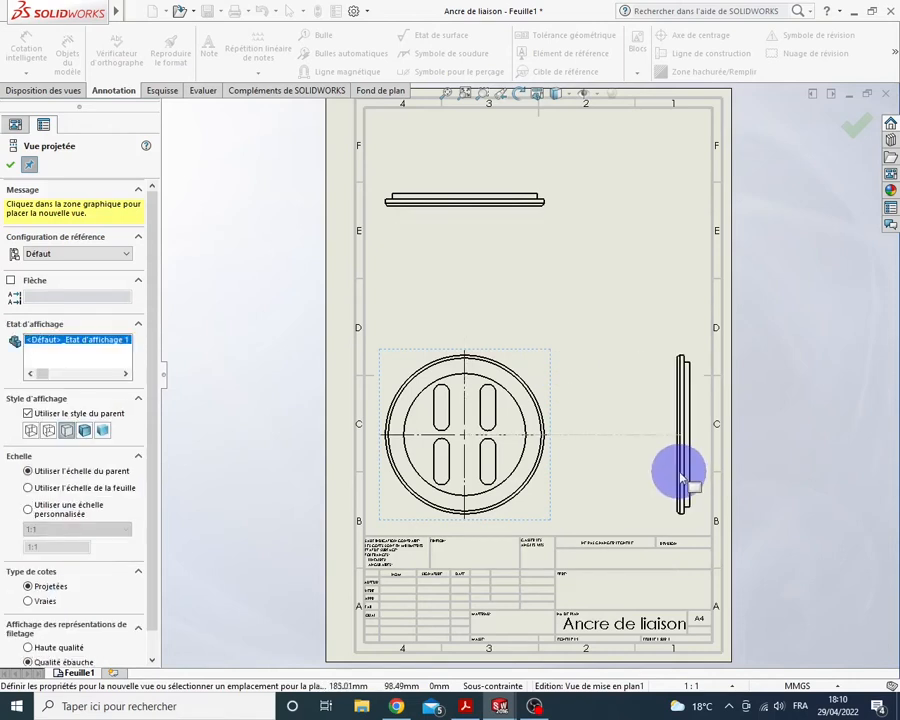
click(676, 478)
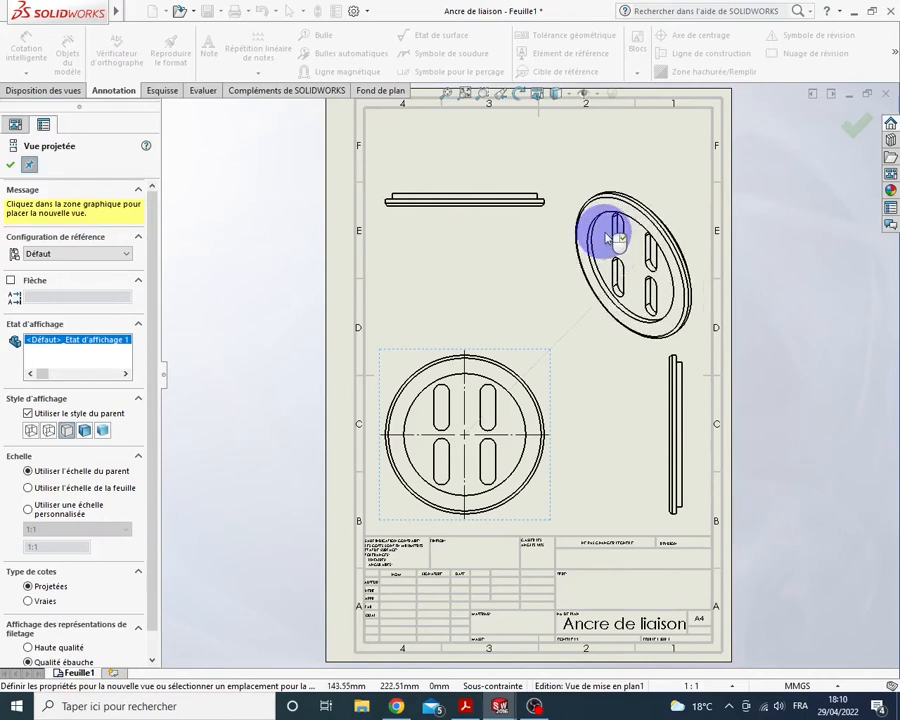
click(607, 226)
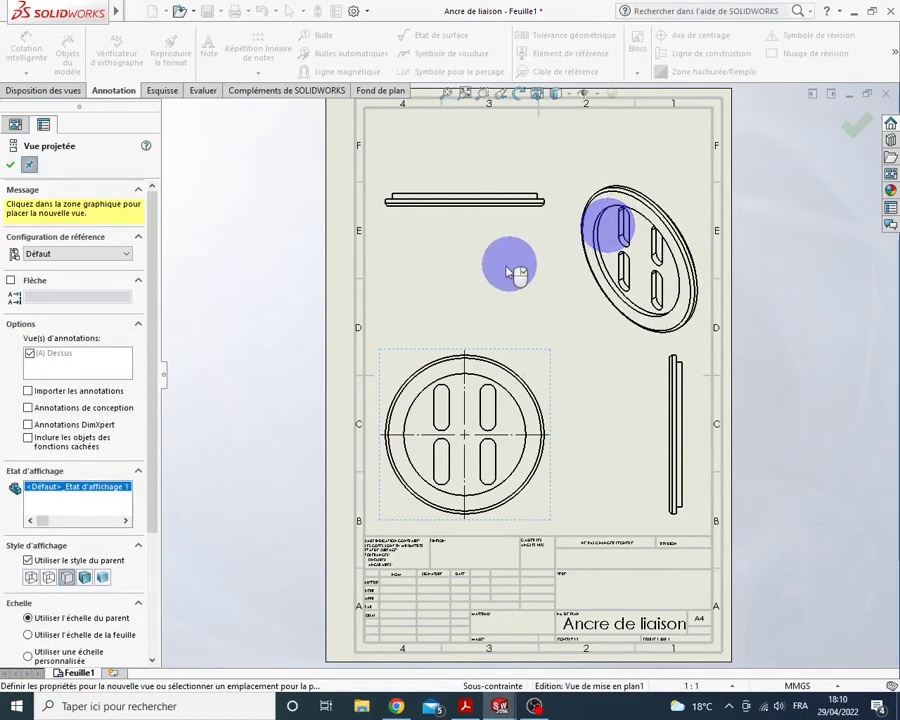
click(10, 165)
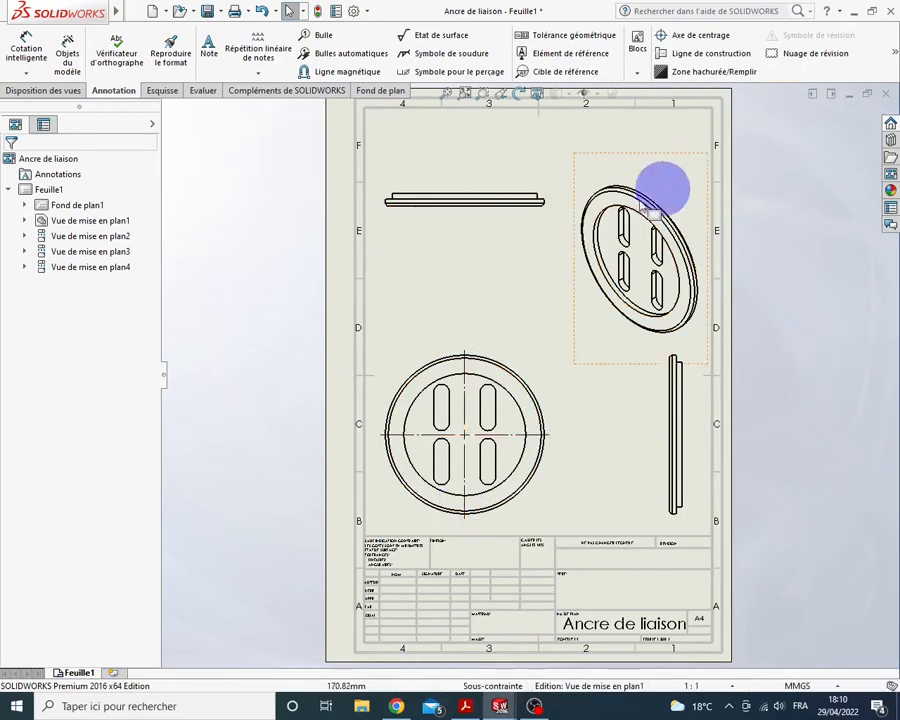
Close the newly created four-view drawing without saving it
click(890, 92)
click(275, 227)
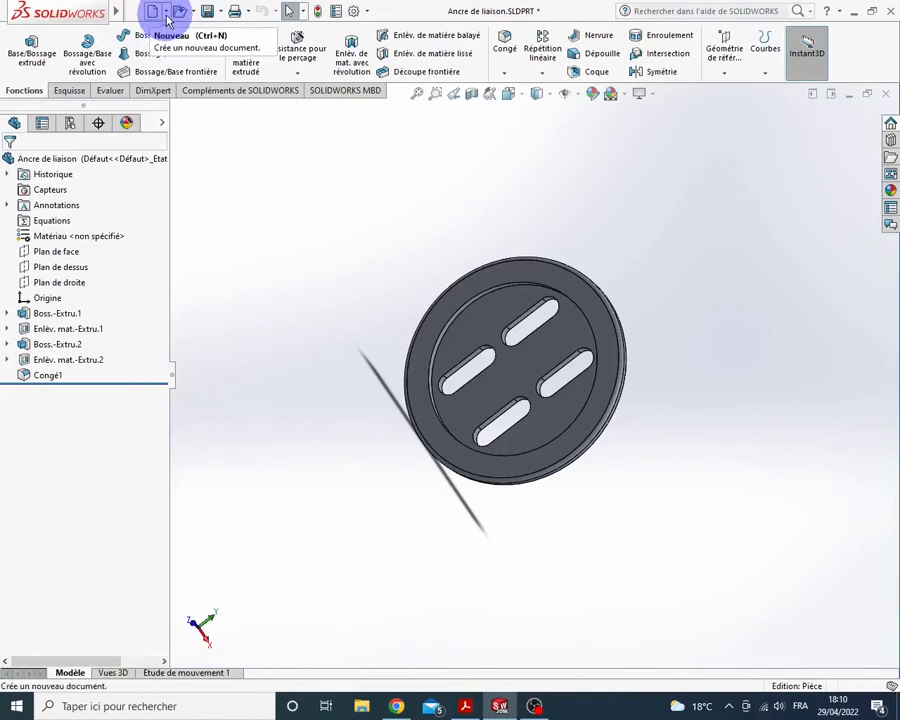
Create a drawing directly from the open Ancre de liaison part on an A4 (ISO) sheet
click(165, 13)
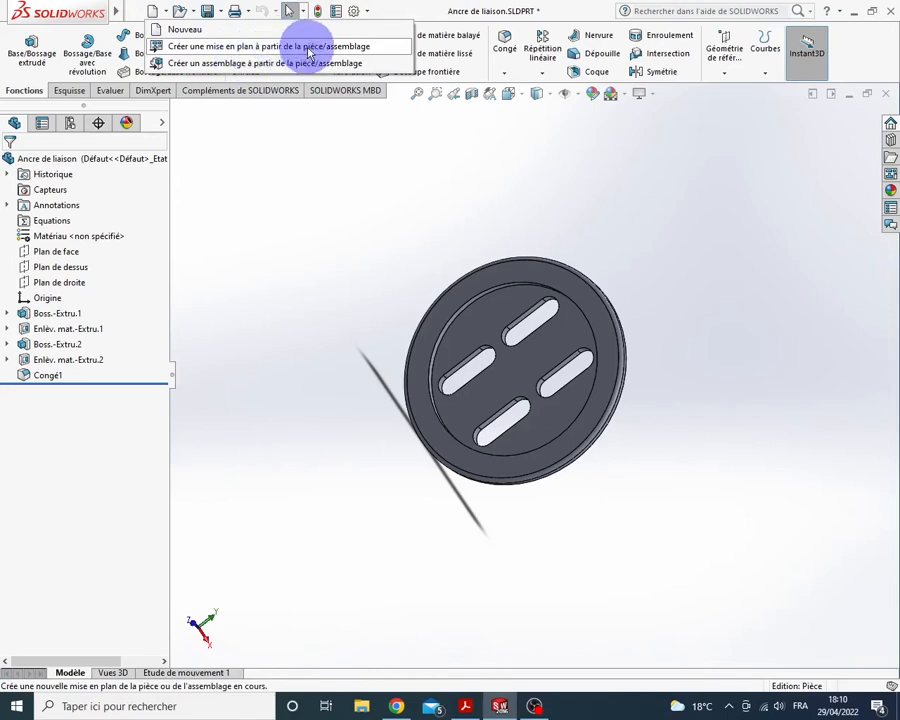
click(285, 50)
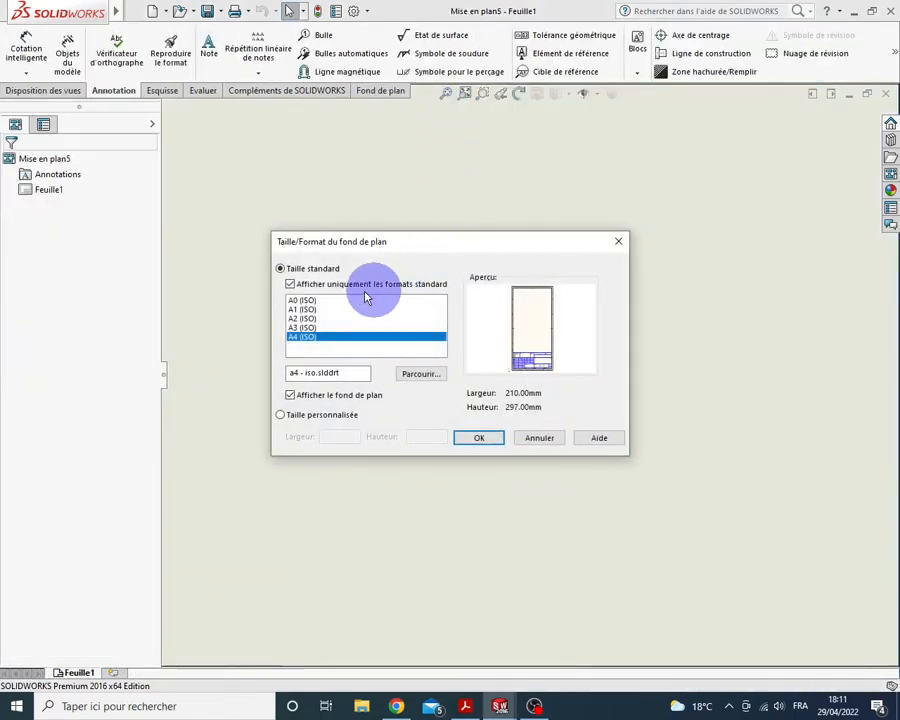
click(482, 439)
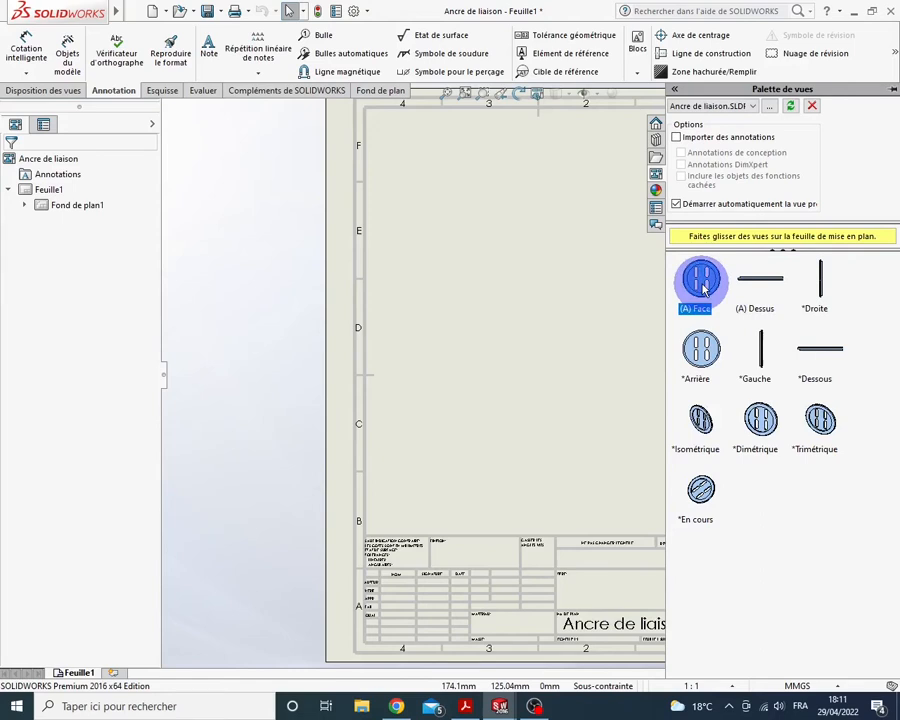
Place the front view from the view palette in the sheet's lower left and project the top, side and isometric views
mouse_move(704, 285)
mouse_down()
mouse_move(488, 426)
mouse_move(466, 462)
mouse_move(458, 438)
mouse_up()
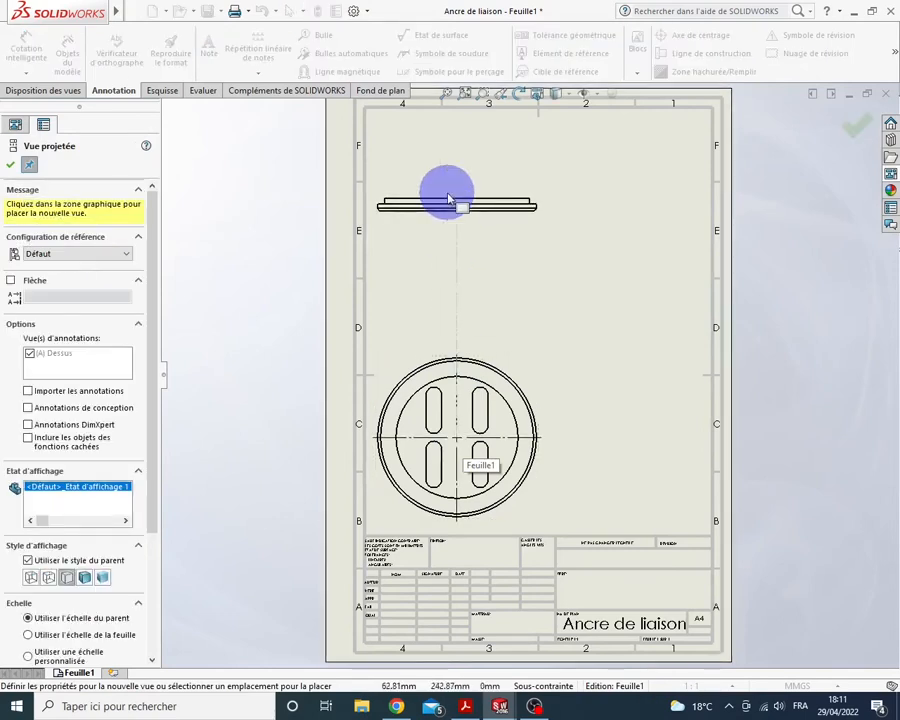
click(450, 181)
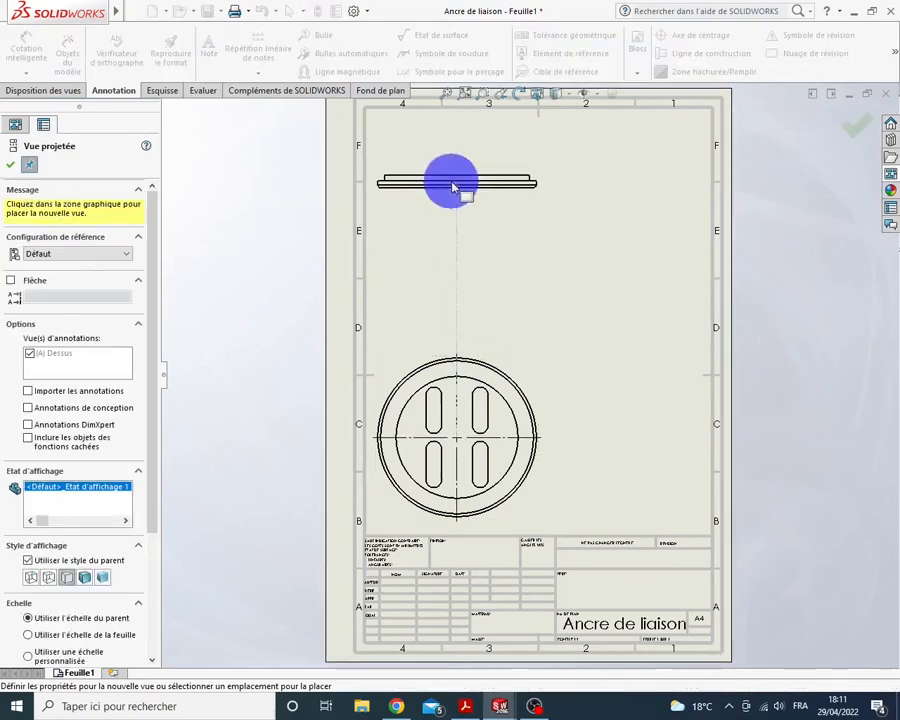
click(668, 462)
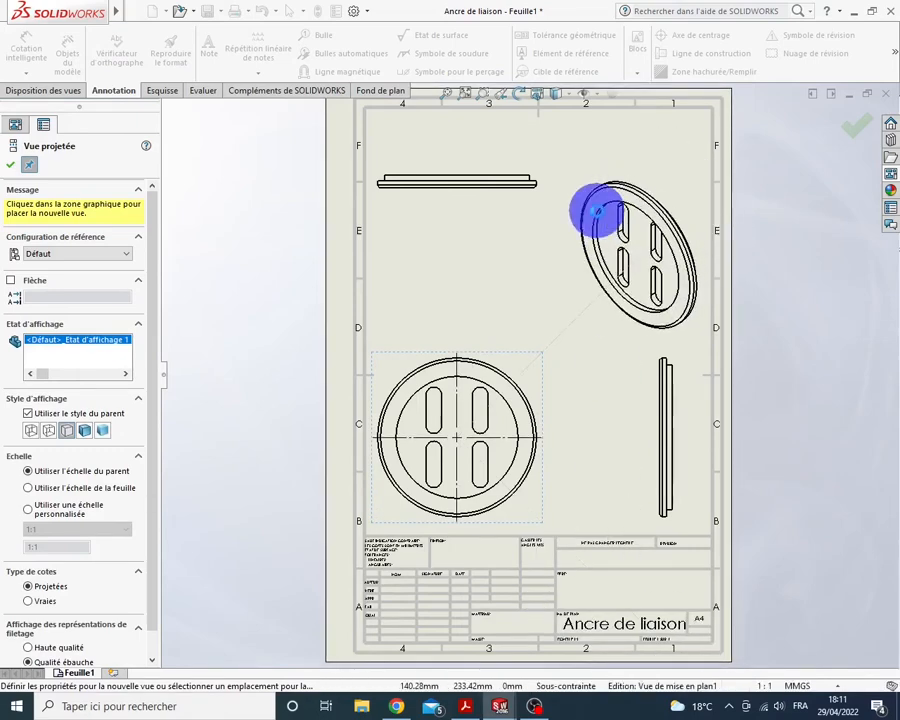
click(855, 127)
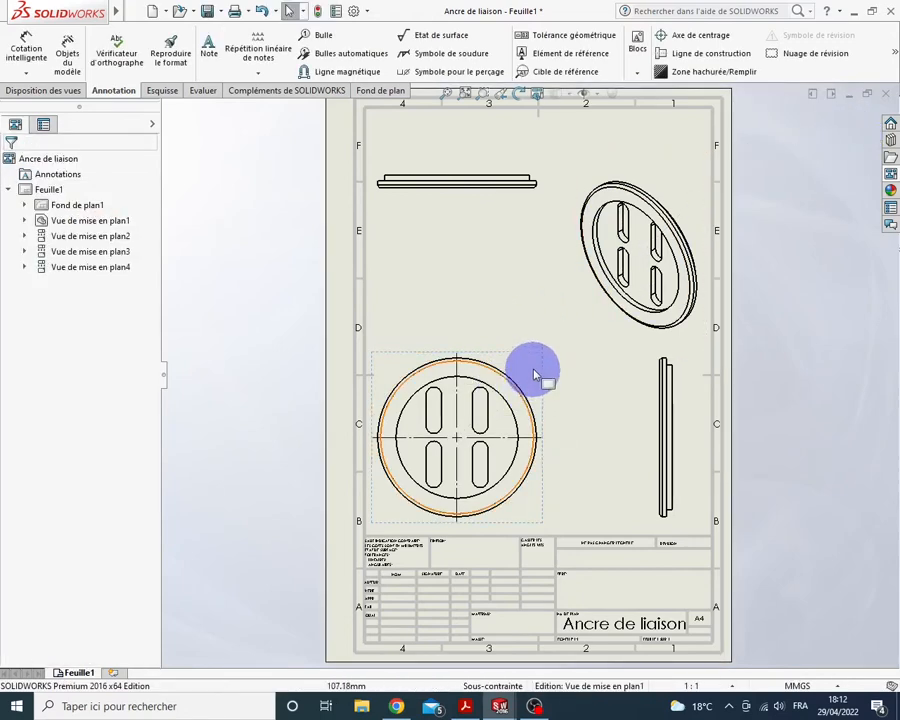
Try the wireframe, hidden lines visible, shaded with edges and shaded display styles on the front view, then return it to hidden lines removed
click(465, 448)
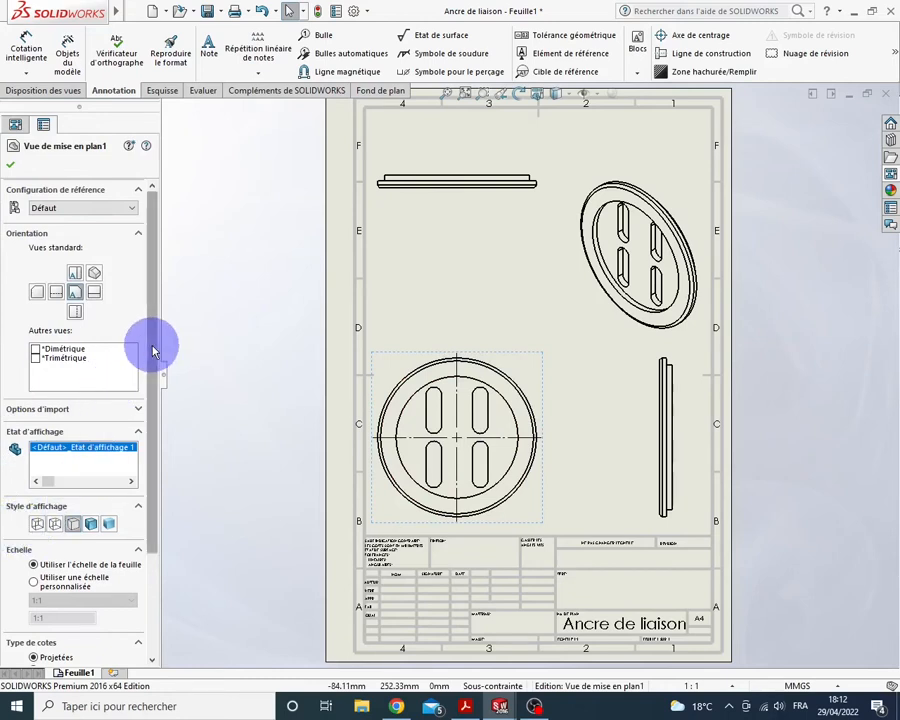
drag(153, 346, 163, 407)
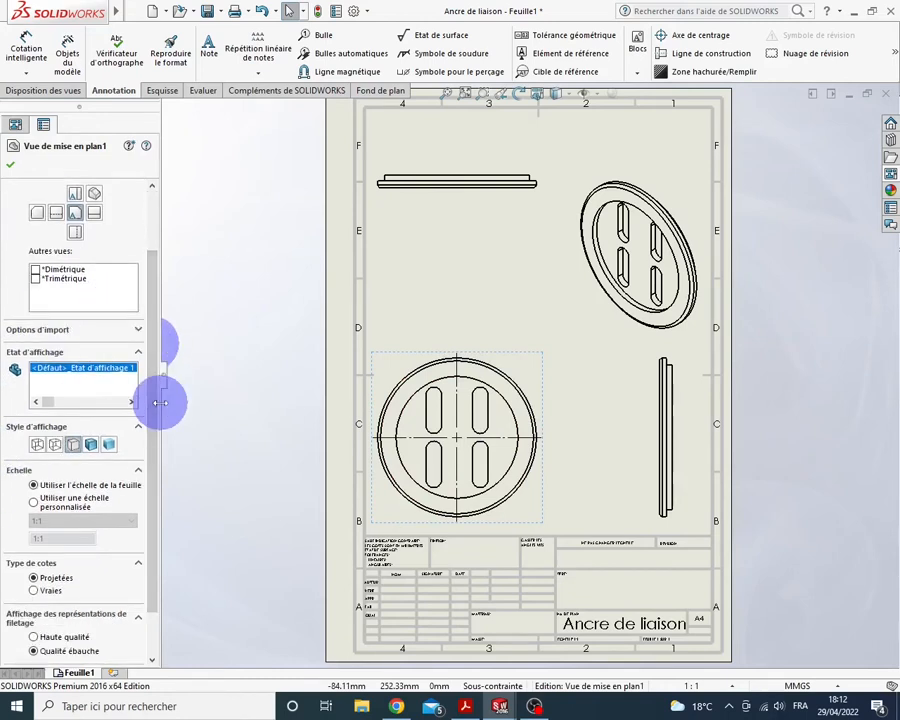
click(37, 446)
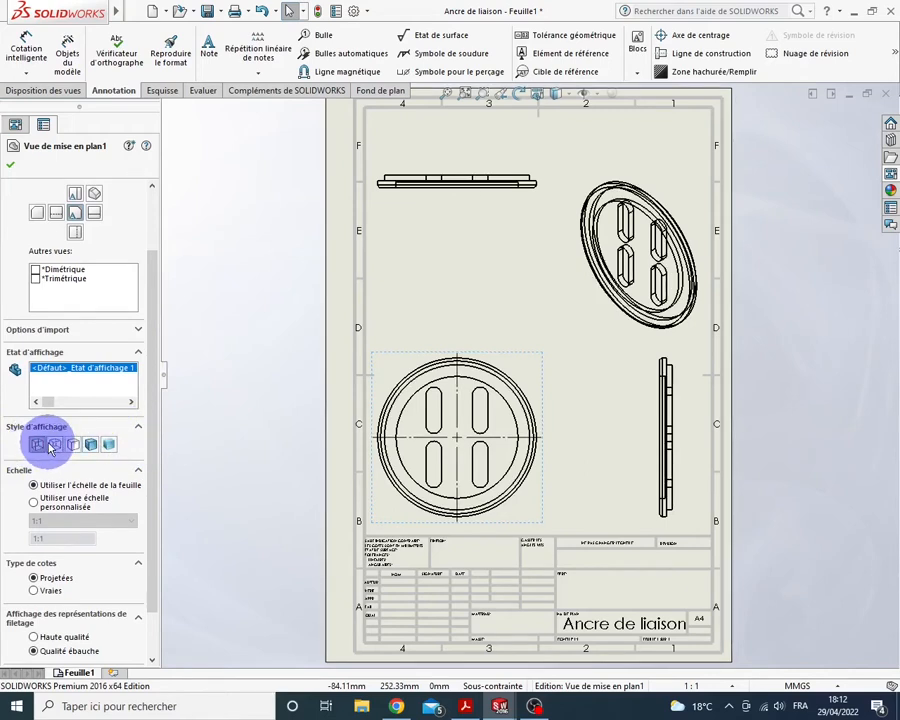
click(56, 446)
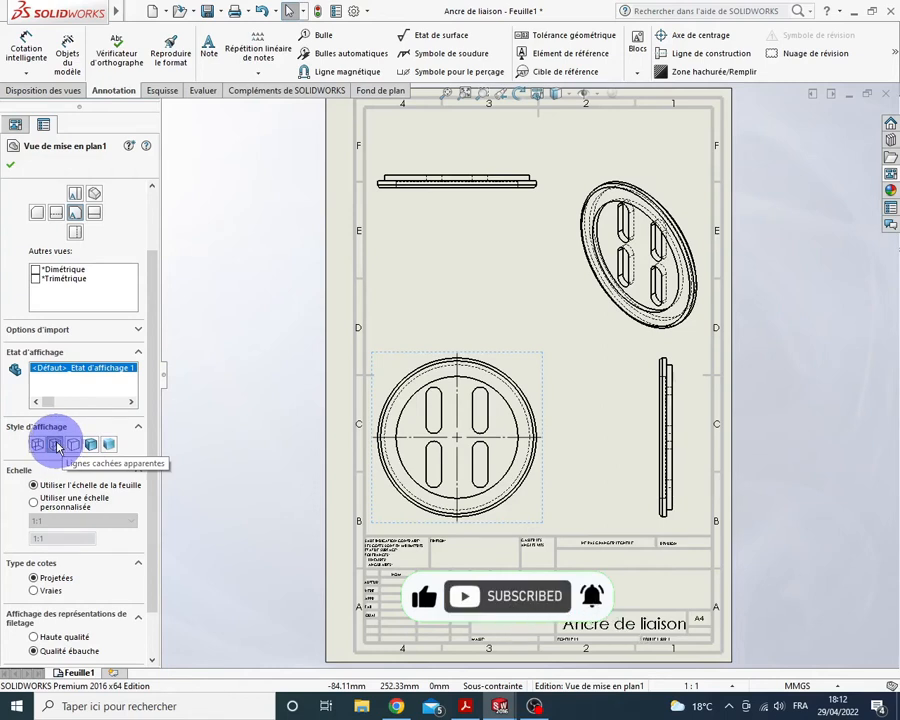
click(73, 446)
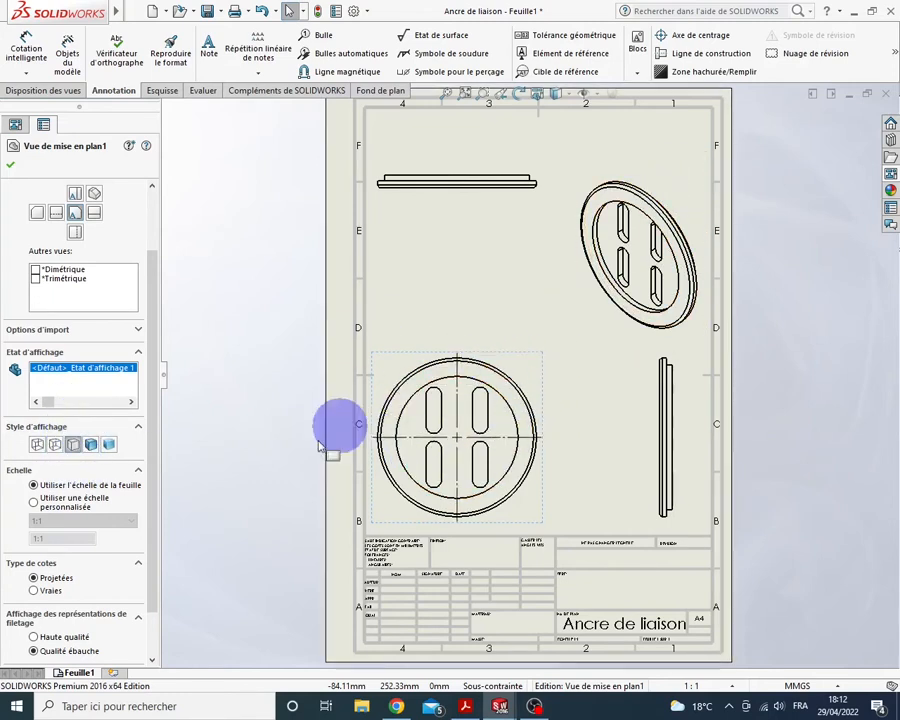
click(91, 445)
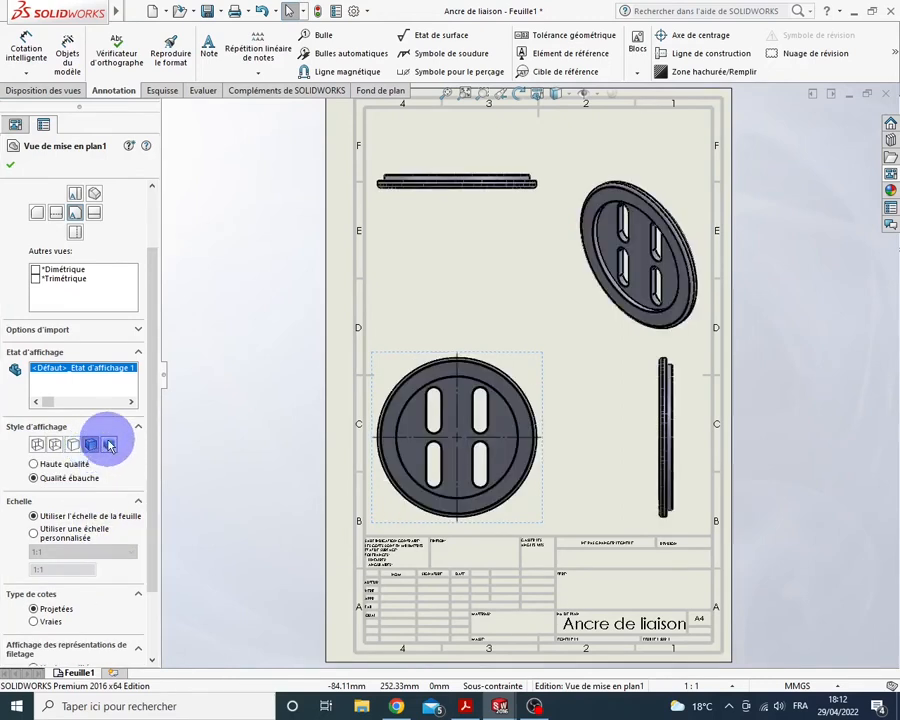
click(109, 446)
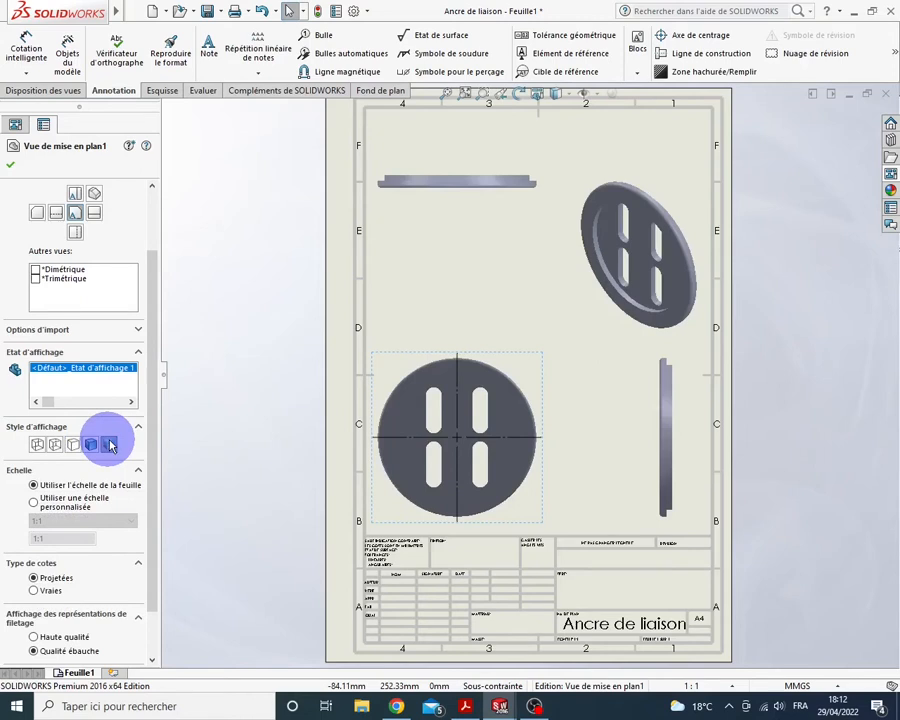
click(73, 446)
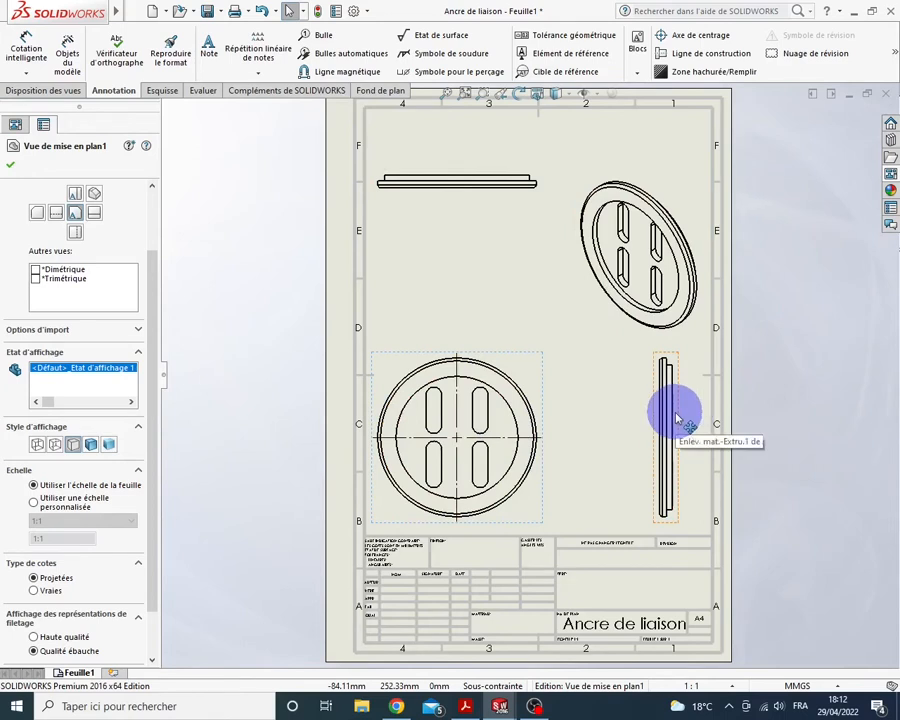
Give the side view its own display style with hidden lines visible instead of the parent view's style
click(679, 416)
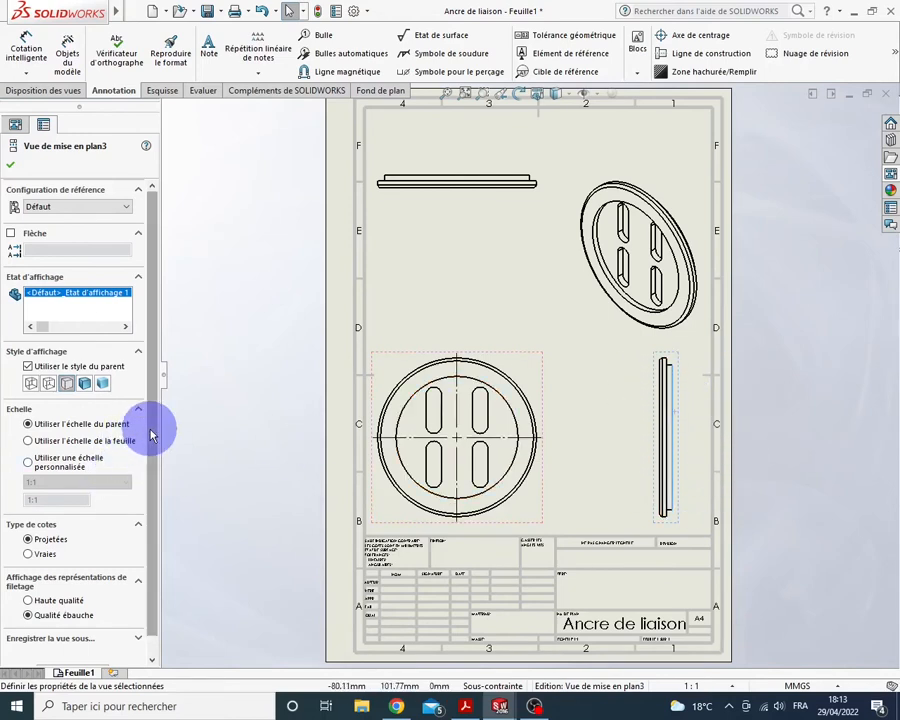
scroll(150, 438, down, 1)
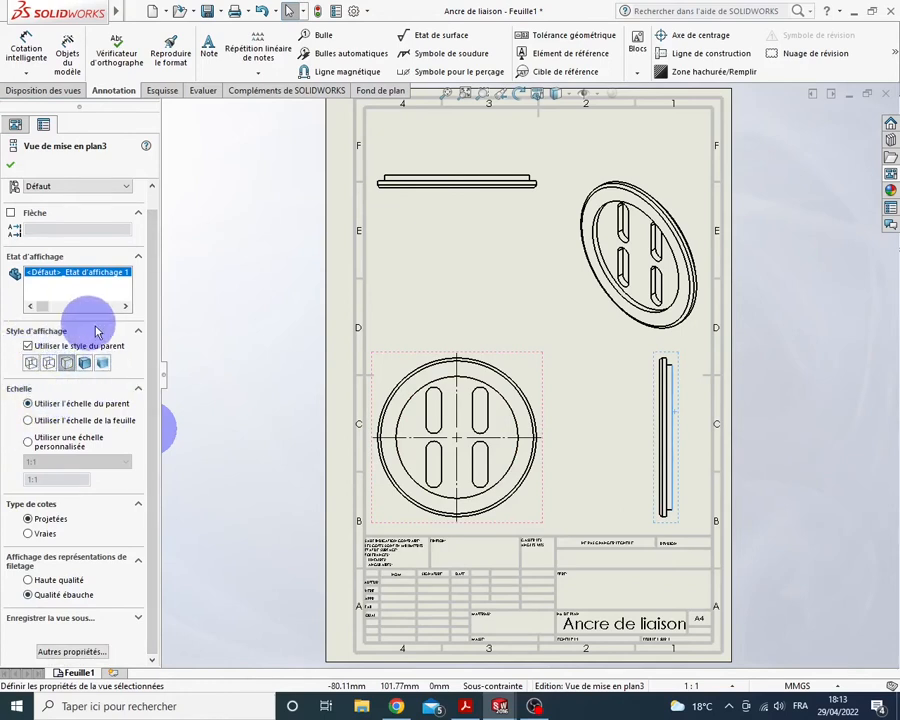
click(49, 364)
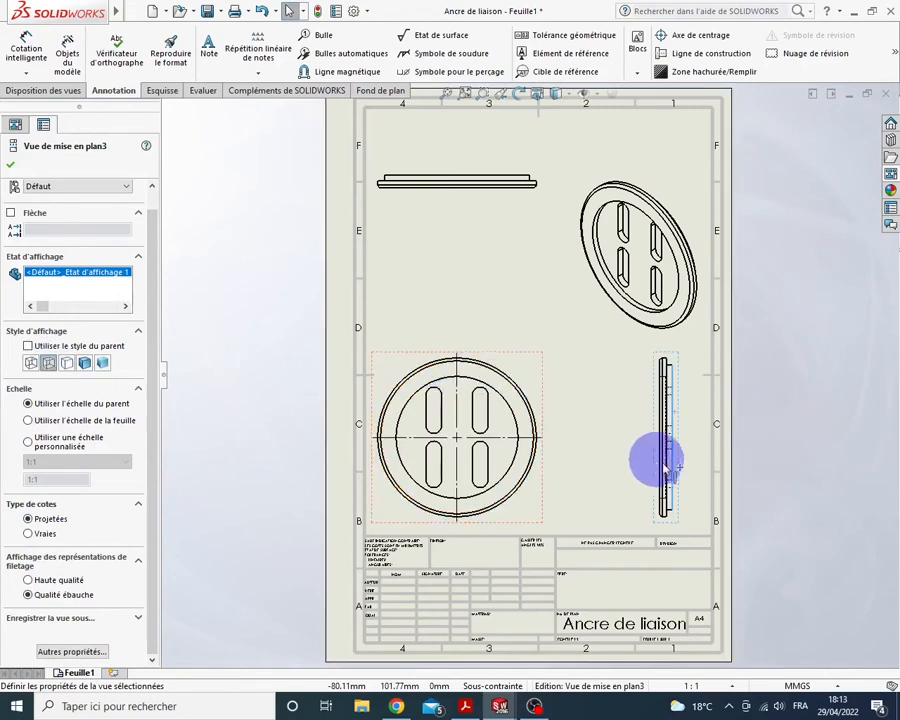
click(629, 431)
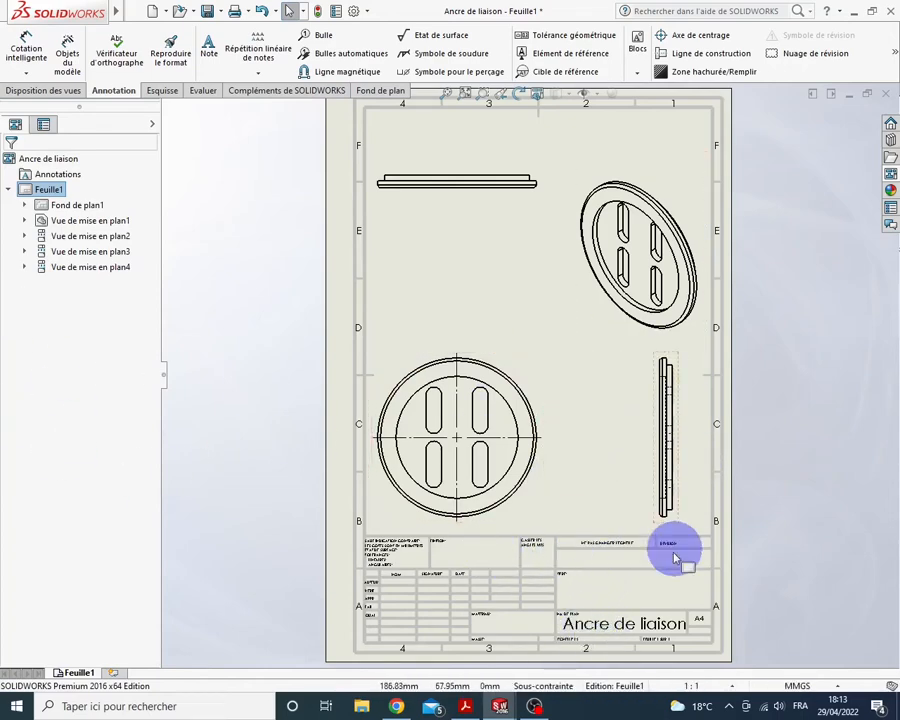
Set the sheet scale to 1:2 in the sheet properties and check the scale shown in the title block
scroll(567, 652, down, 5)
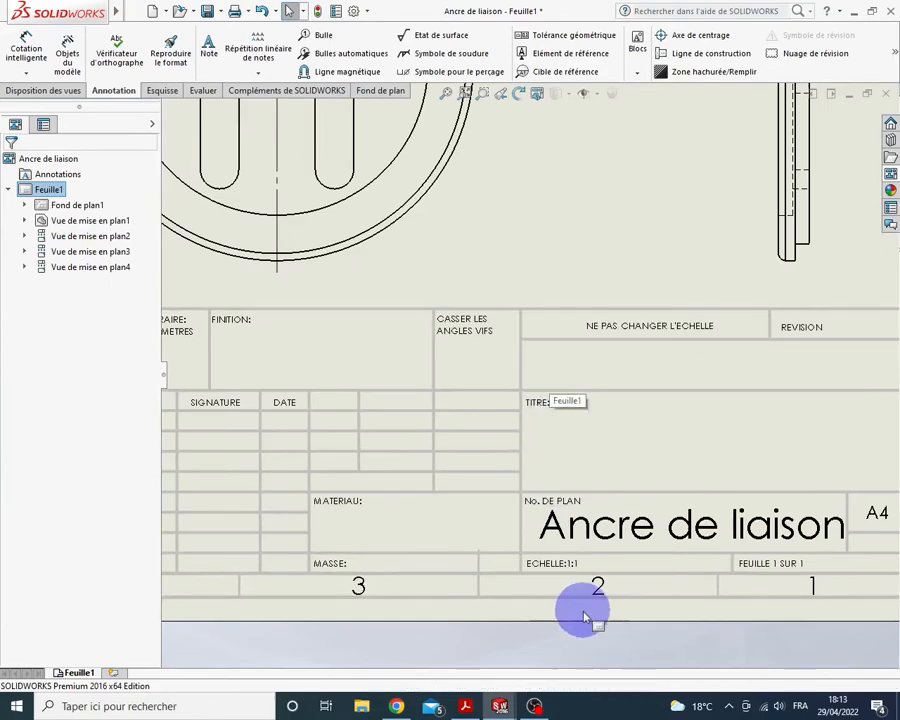
scroll(565, 585, up, 6)
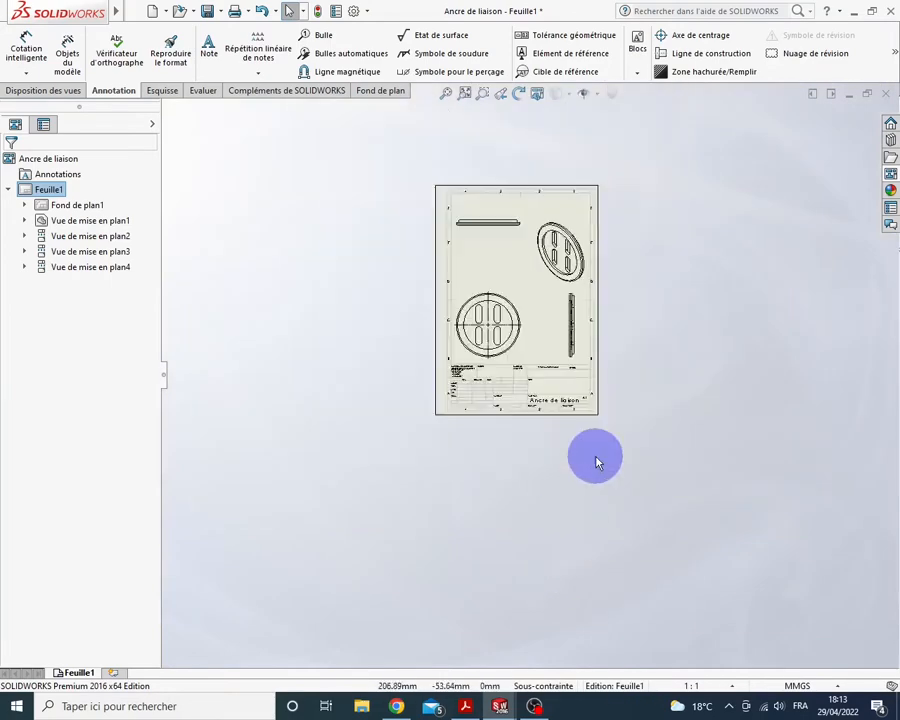
scroll(540, 300, down, 3)
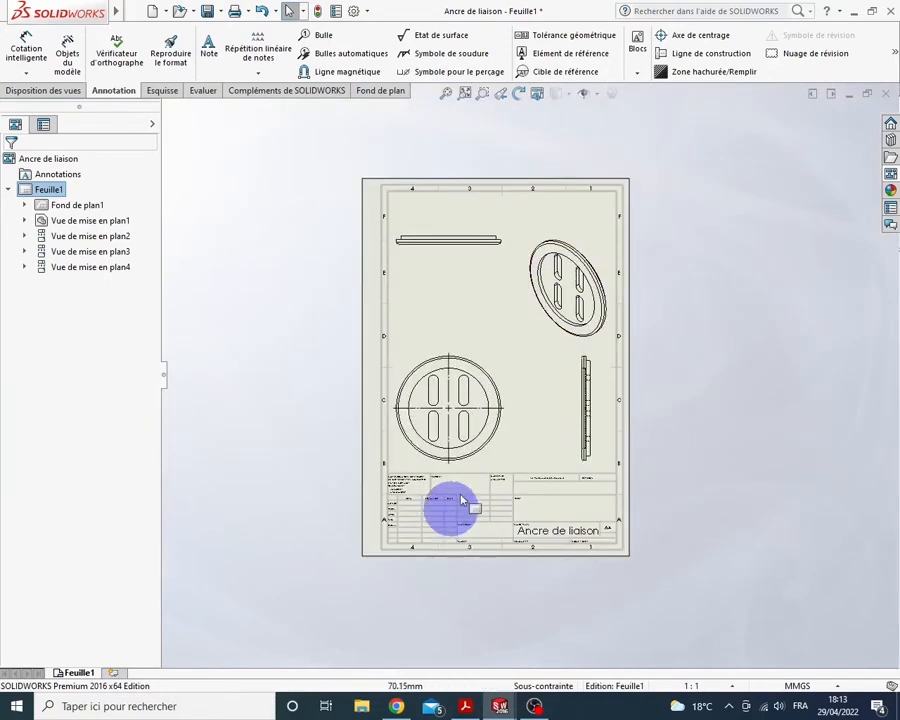
right_click(489, 313)
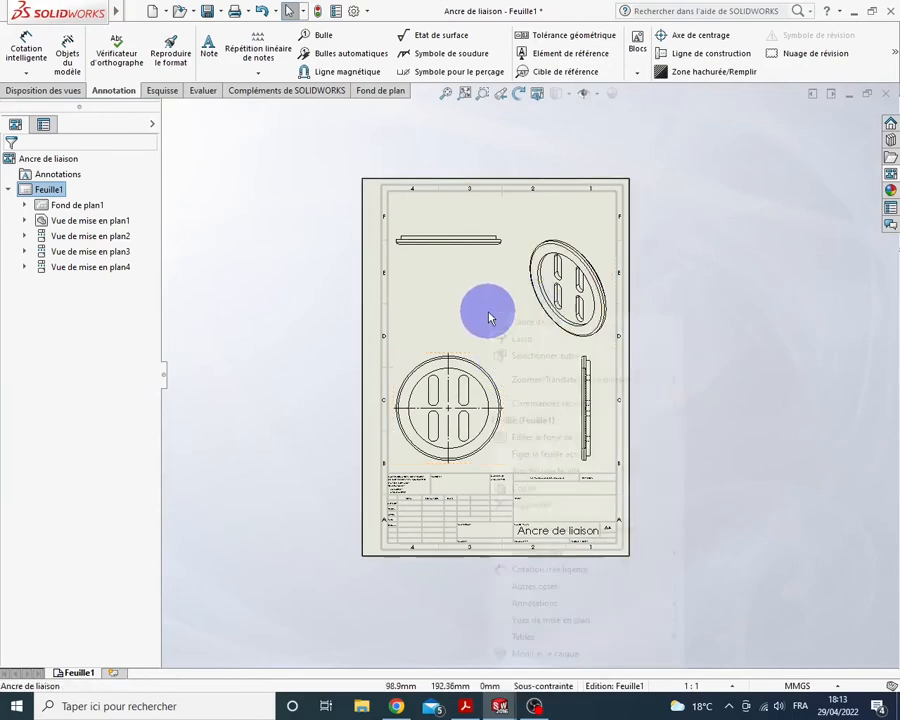
click(586, 681)
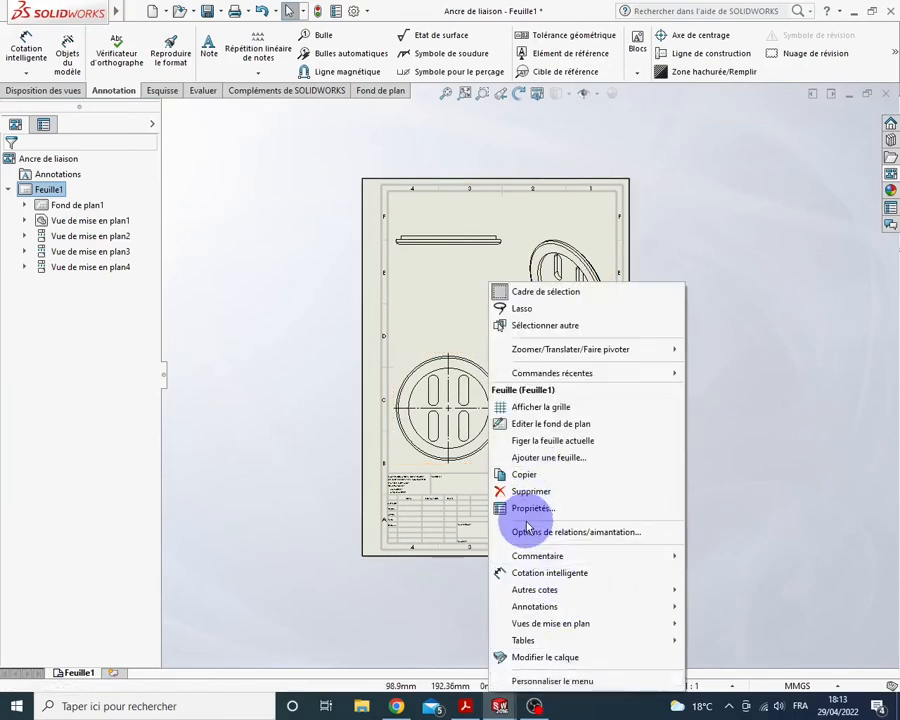
click(532, 507)
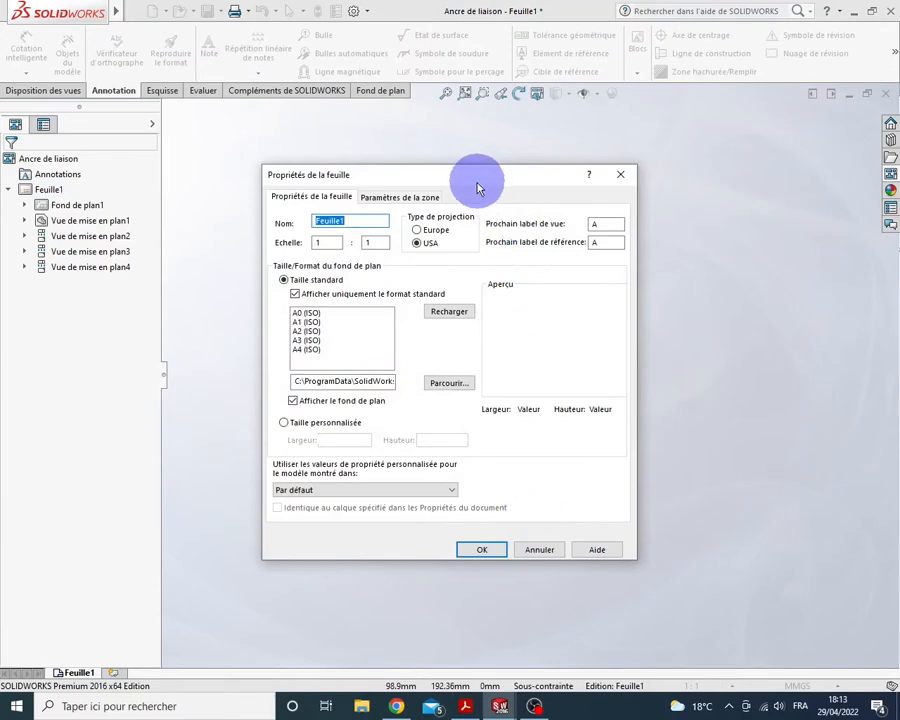
mouse_move(462, 184)
mouse_down()
mouse_move(768, 196)
mouse_move(740, 200)
mouse_up()
double_click(652, 253)
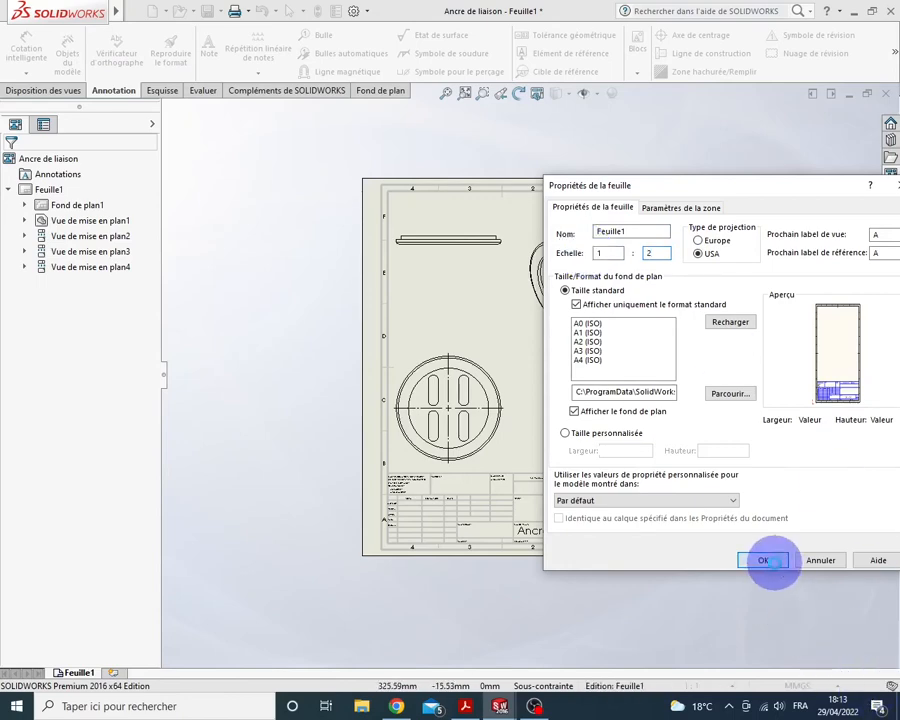
click(760, 560)
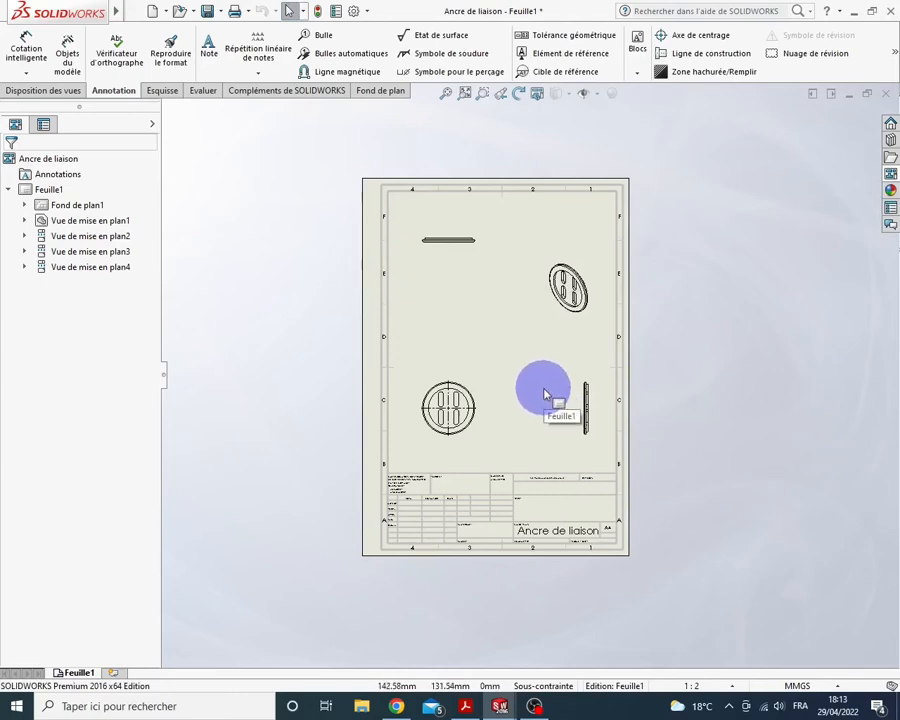
scroll(518, 530, down, 5)
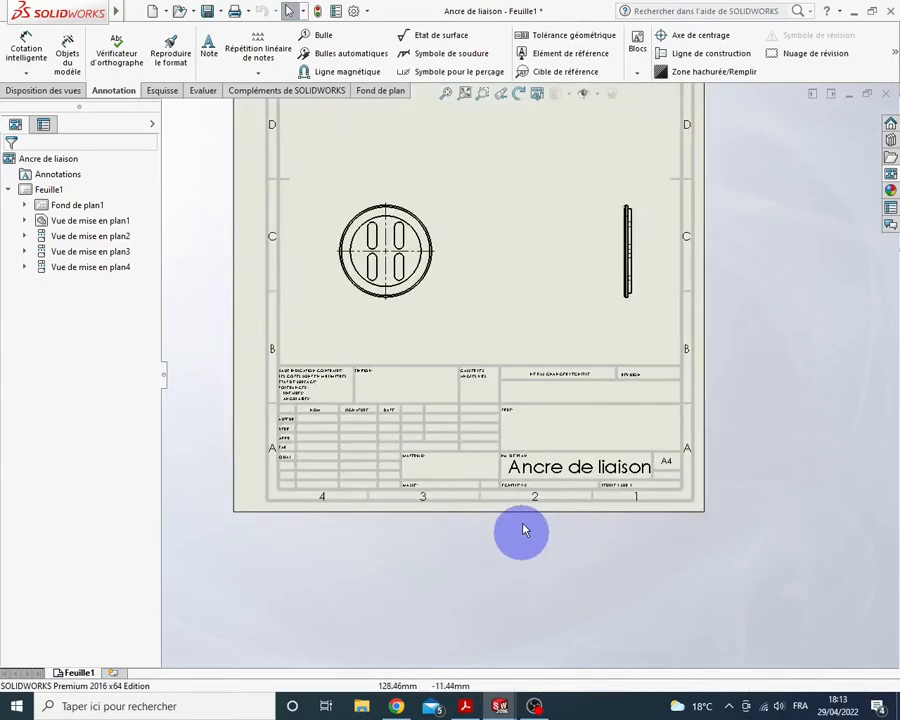
scroll(508, 358, down, 2)
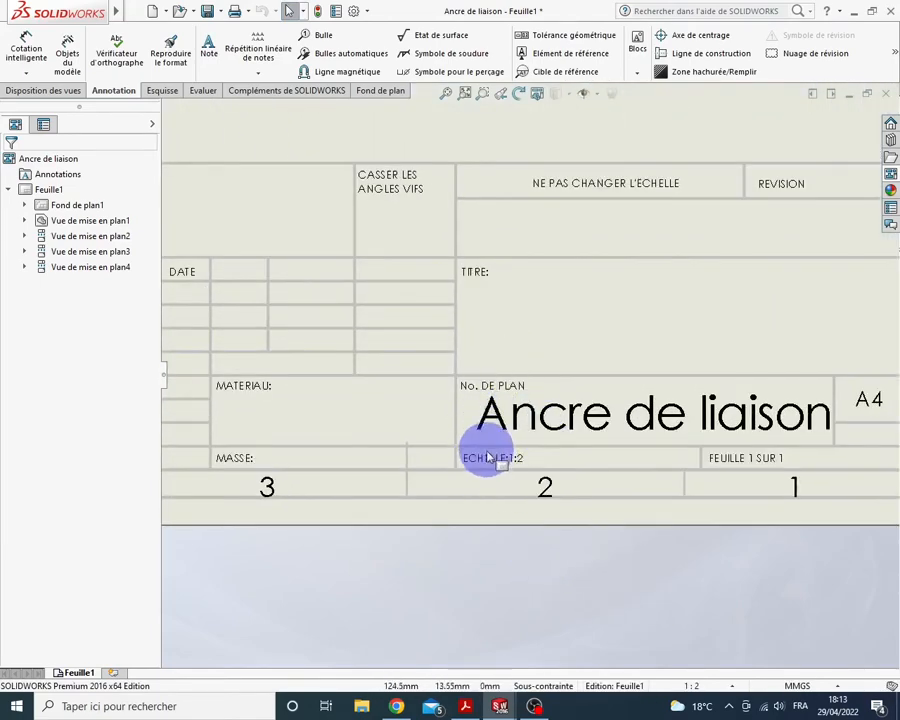
scroll(486, 446, up, 5)
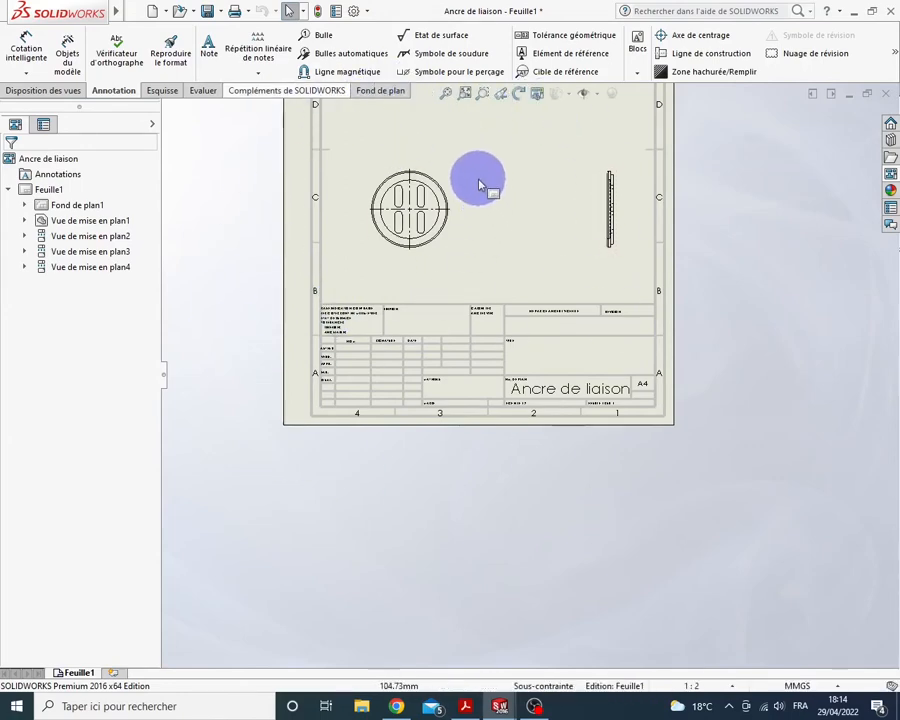
Set the sheet scale back to 1:1 in the sheet properties
scroll(440, 180, down, 5)
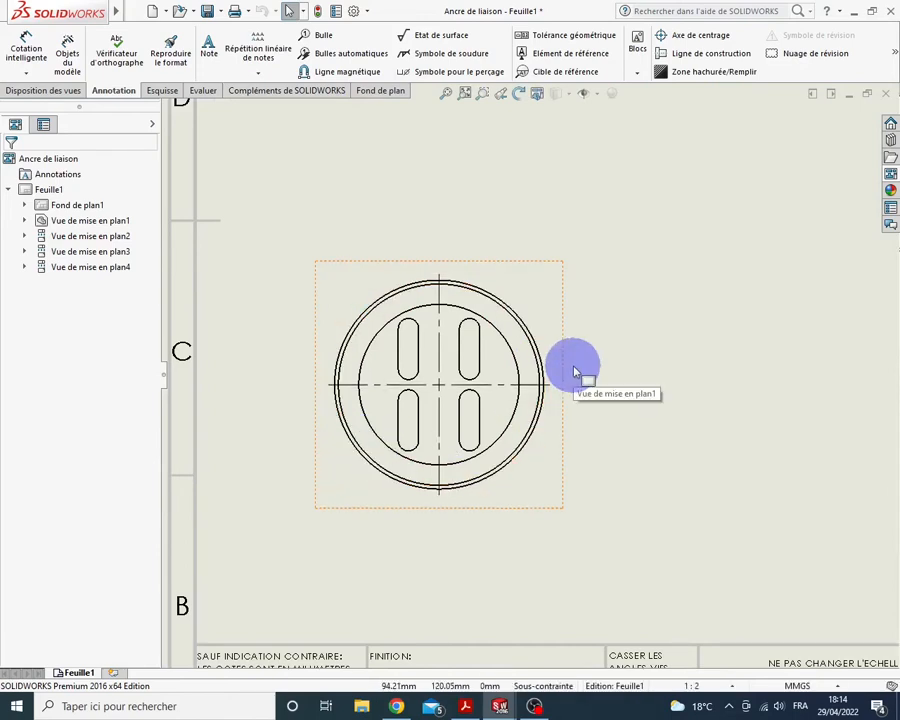
scroll(614, 287, up, 6)
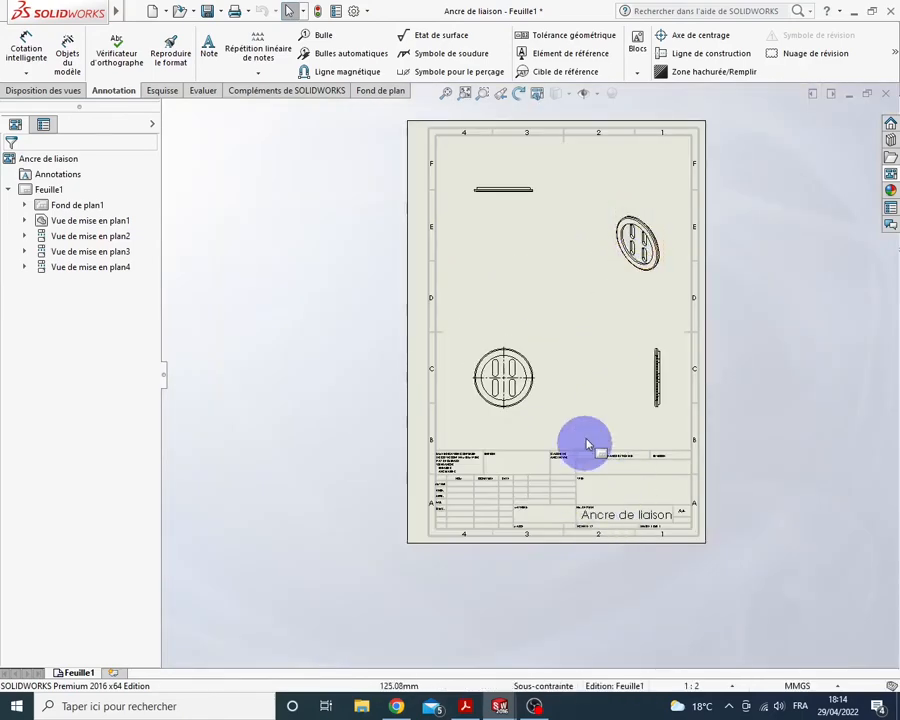
right_click(601, 318)
click(672, 684)
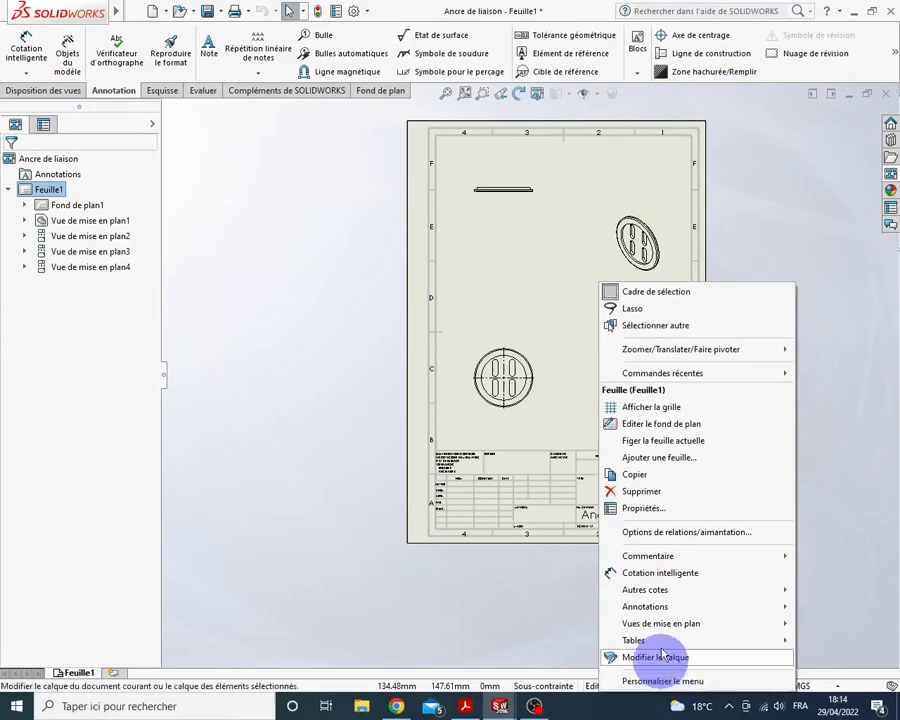
click(663, 508)
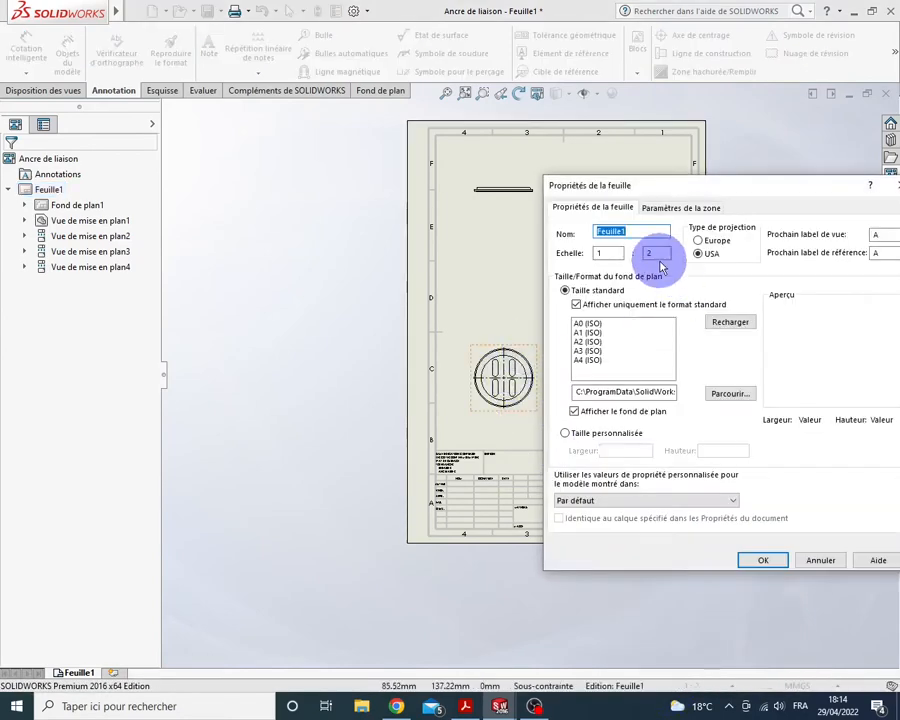
drag(660, 254, 613, 255)
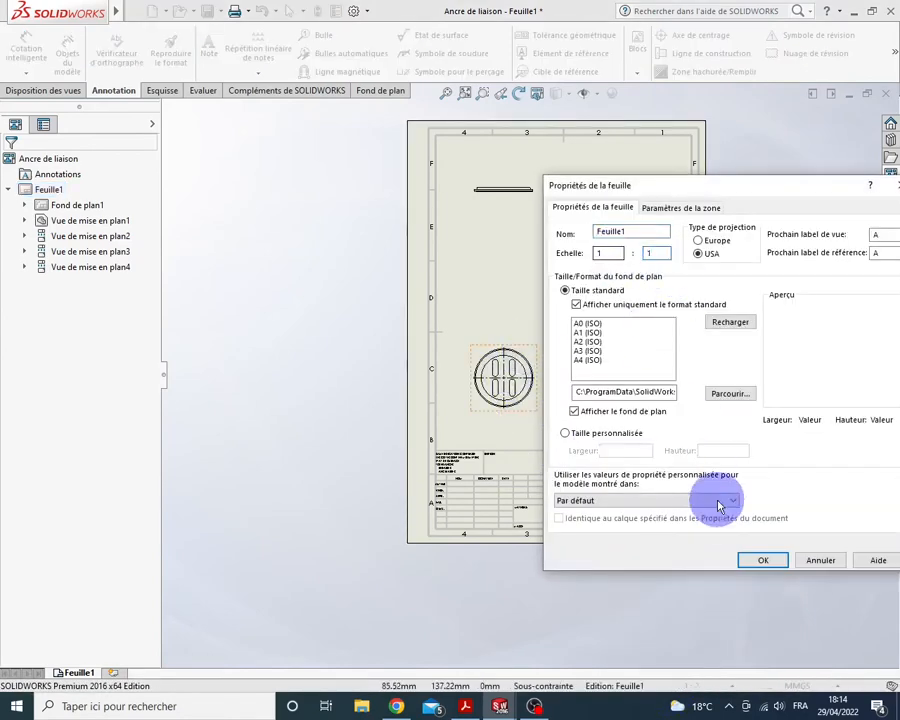
click(771, 566)
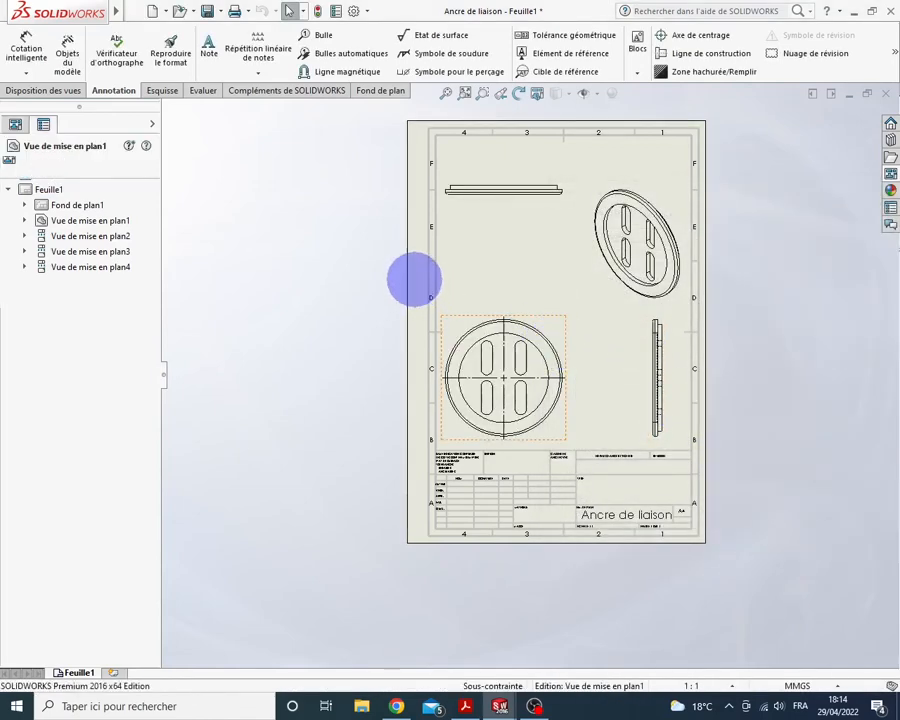
click(401, 279)
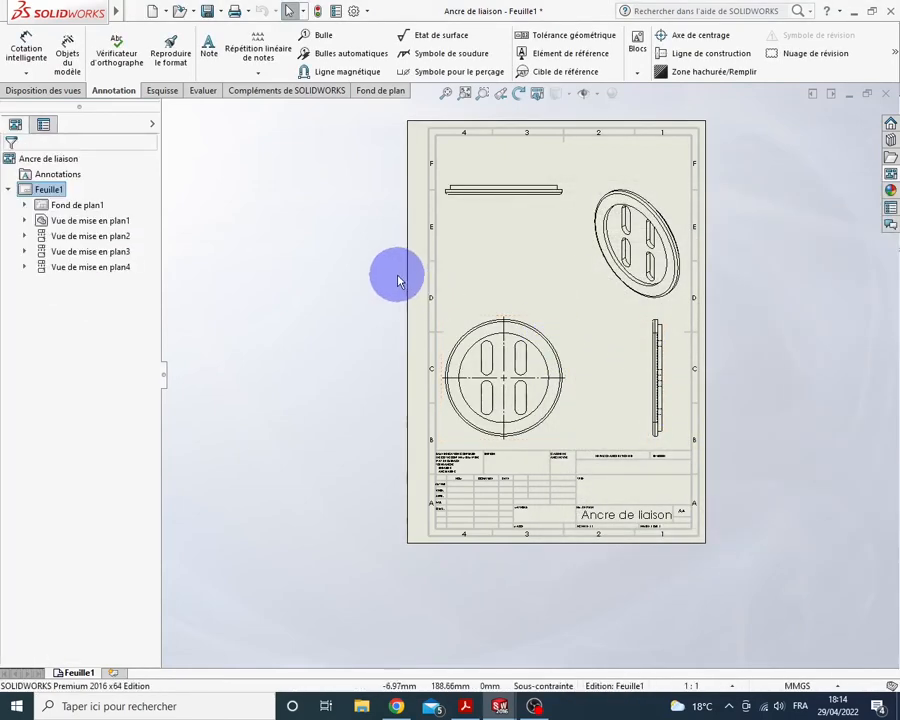
Add a diameter dimension to the outermost circle of the front view with Smart Dimension, placing it above and right of the circle
click(40, 90)
click(110, 91)
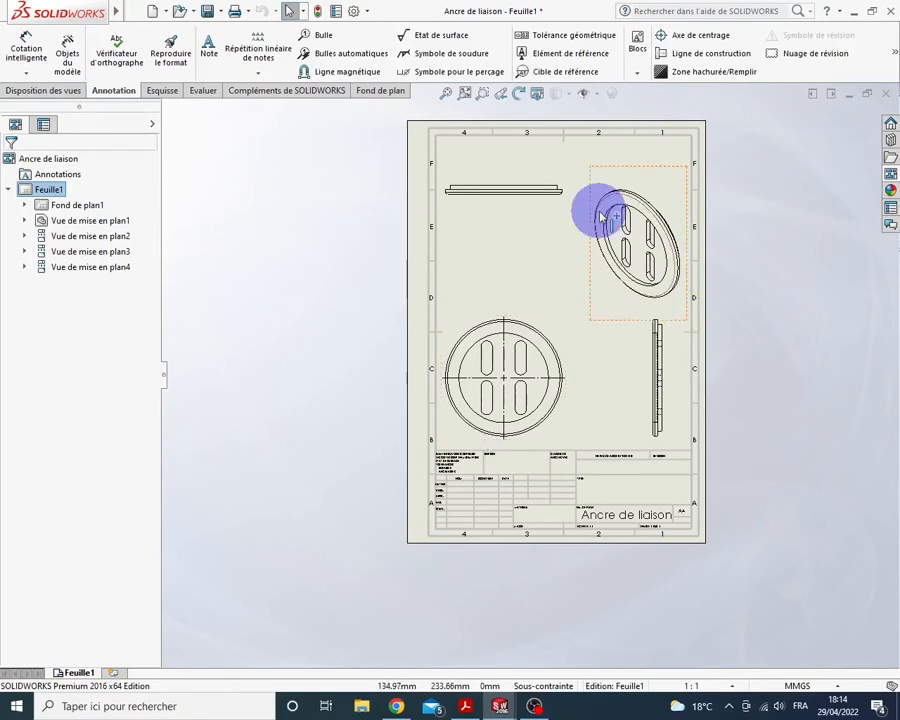
click(26, 52)
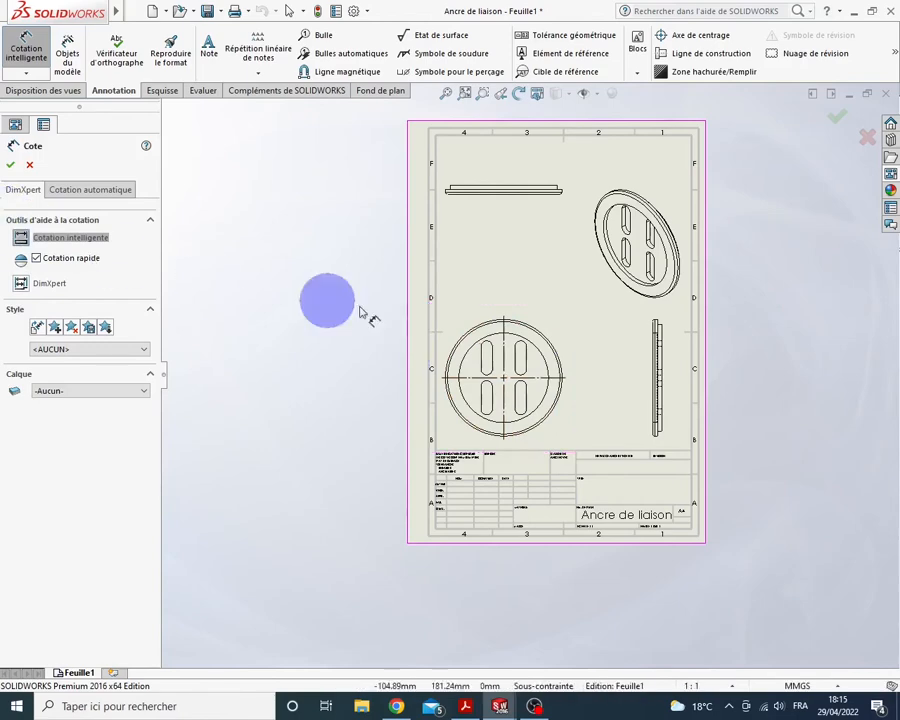
scroll(566, 368, down, 5)
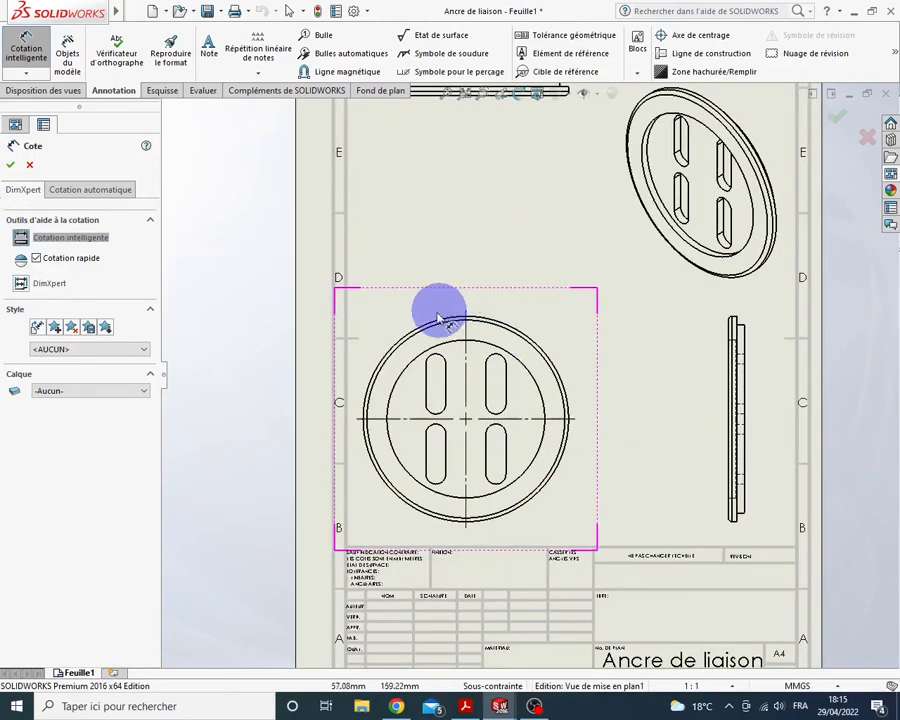
click(536, 345)
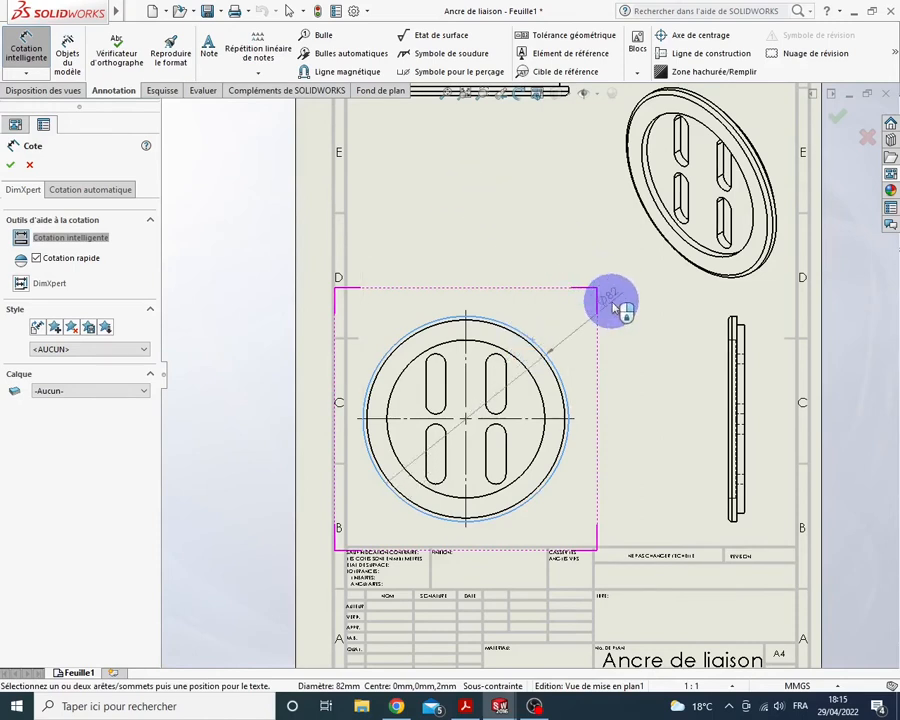
click(580, 265)
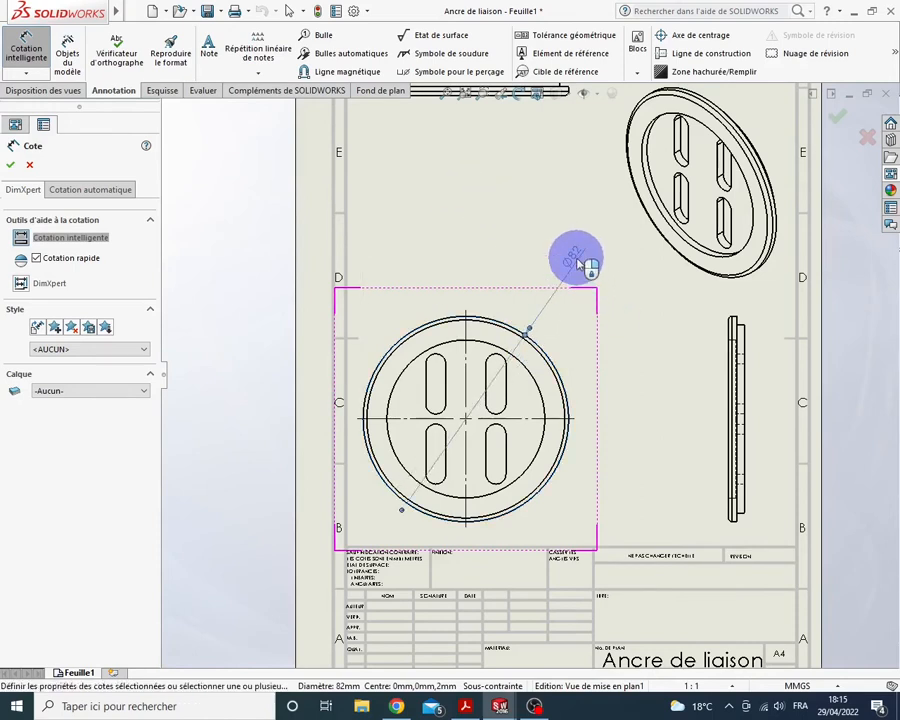
Dimension the diameter of the second-largest circle in the front view, placing it above and right of the circle
click(493, 238)
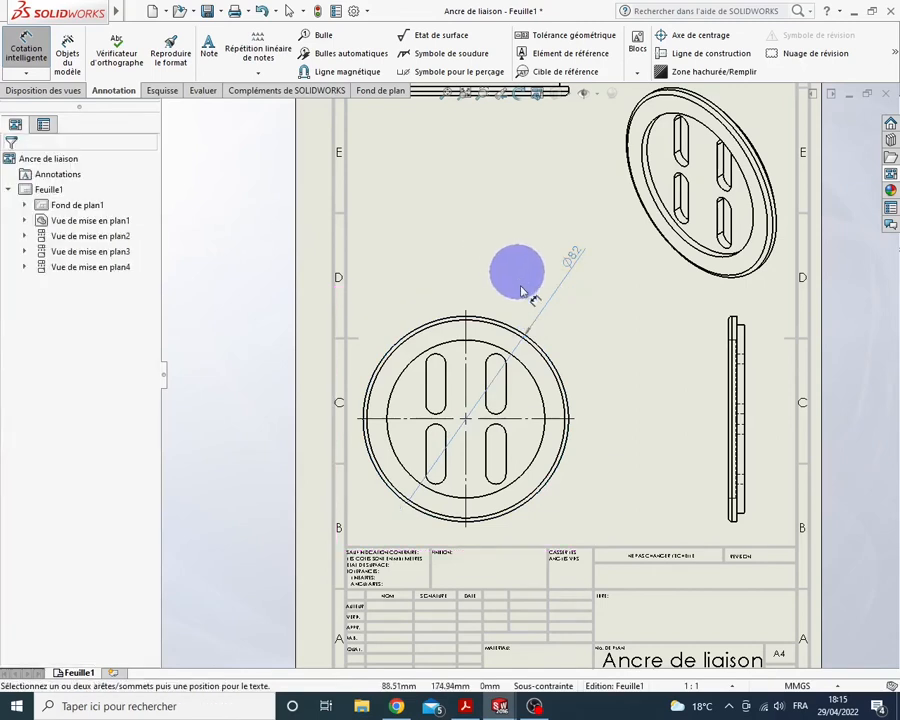
click(507, 335)
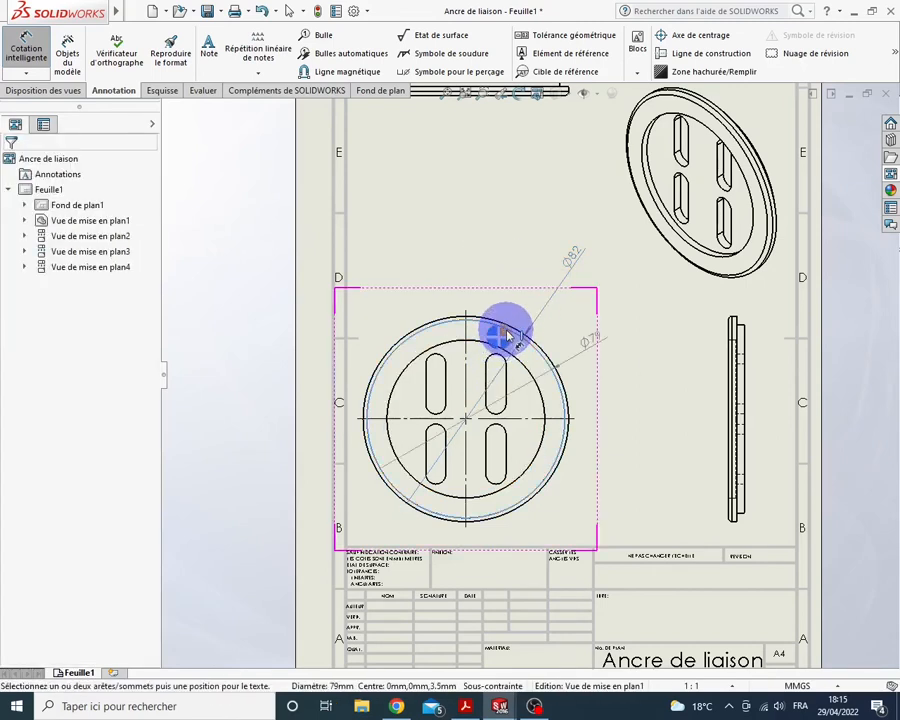
click(621, 306)
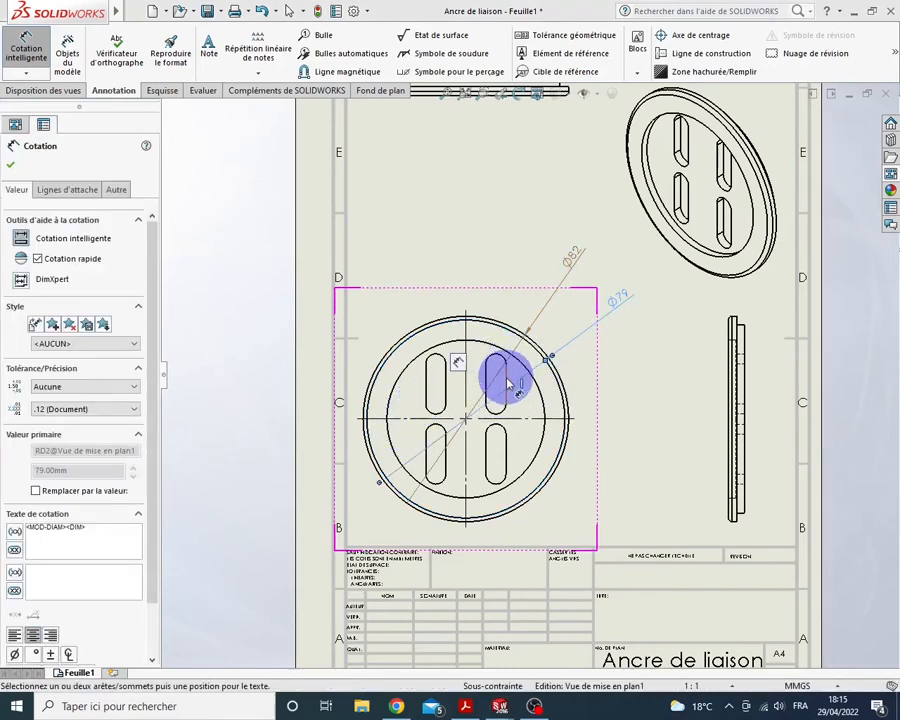
Dimension the straight side length and the width of the front view's upper-right slot, placing them outside the outer circle
scroll(507, 383, down, 1)
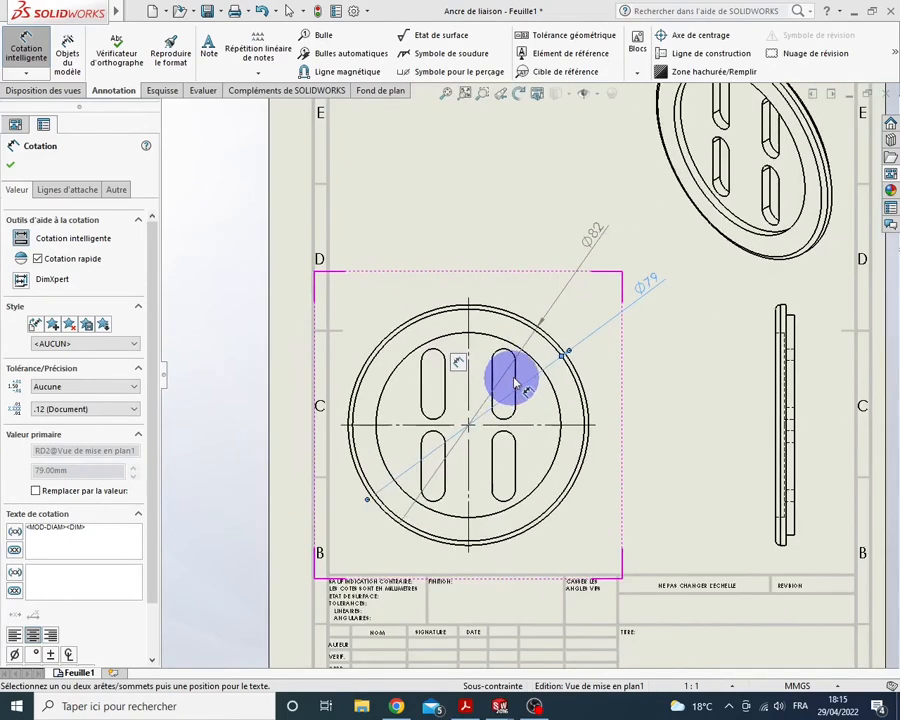
click(517, 383)
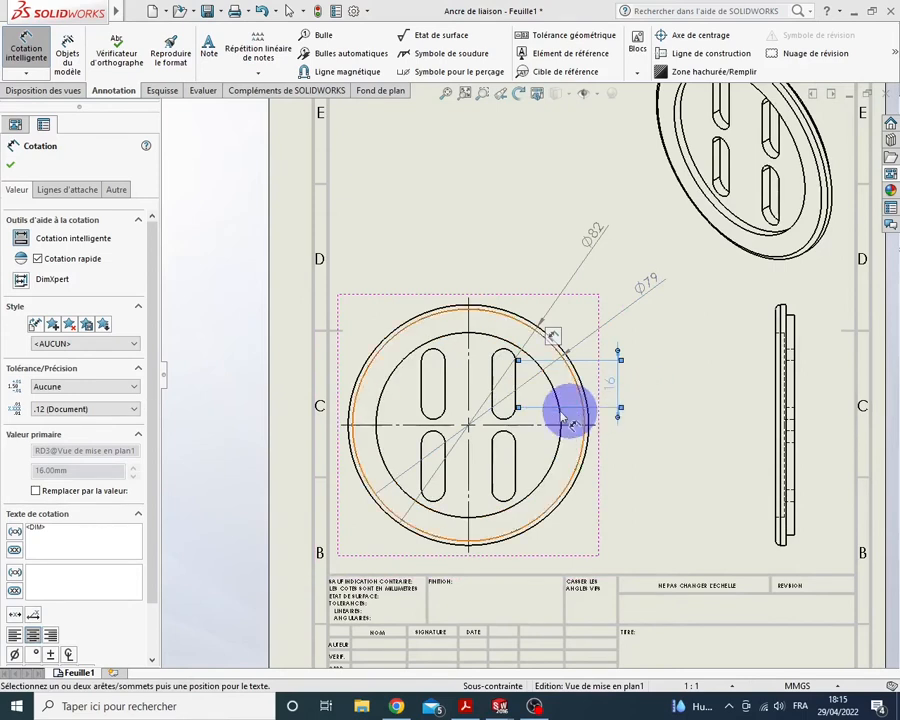
click(514, 388)
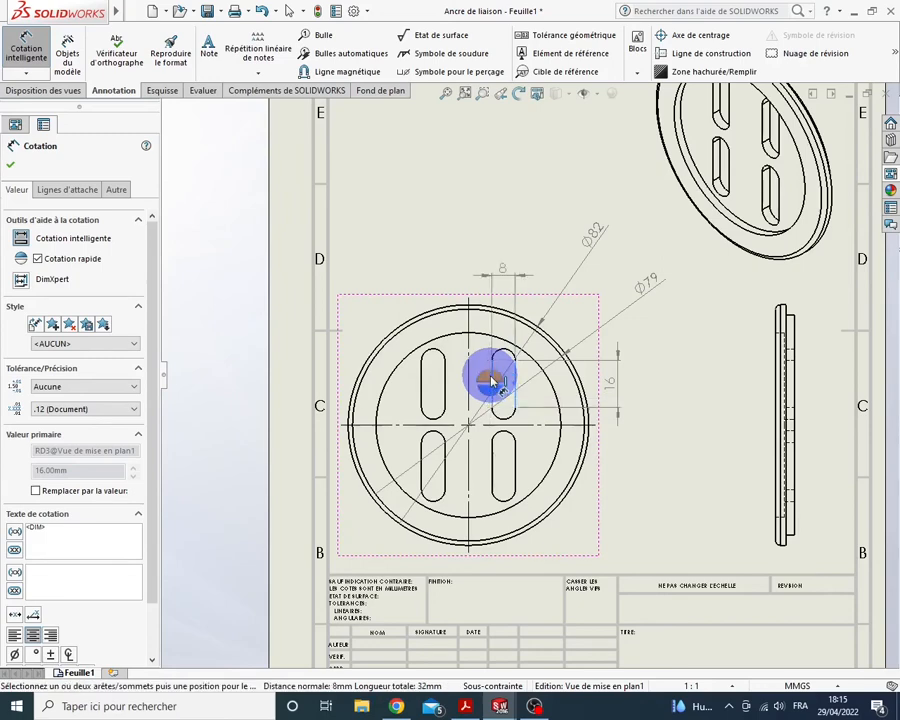
click(504, 262)
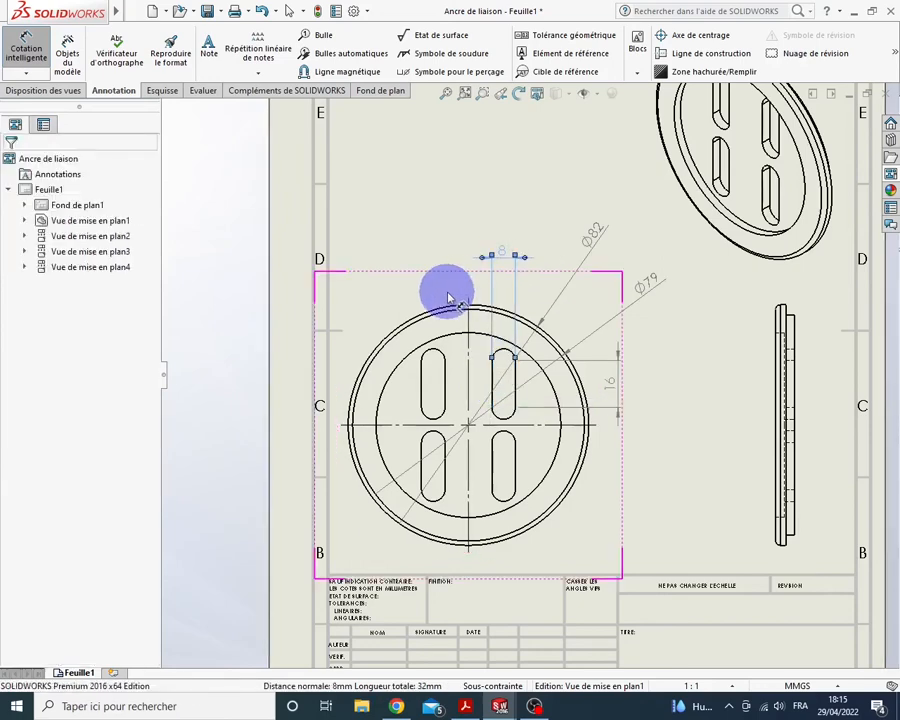
Dimension the top arc radius of the front view's upper-left slot and the horizontal gap between the two lower slots
click(433, 356)
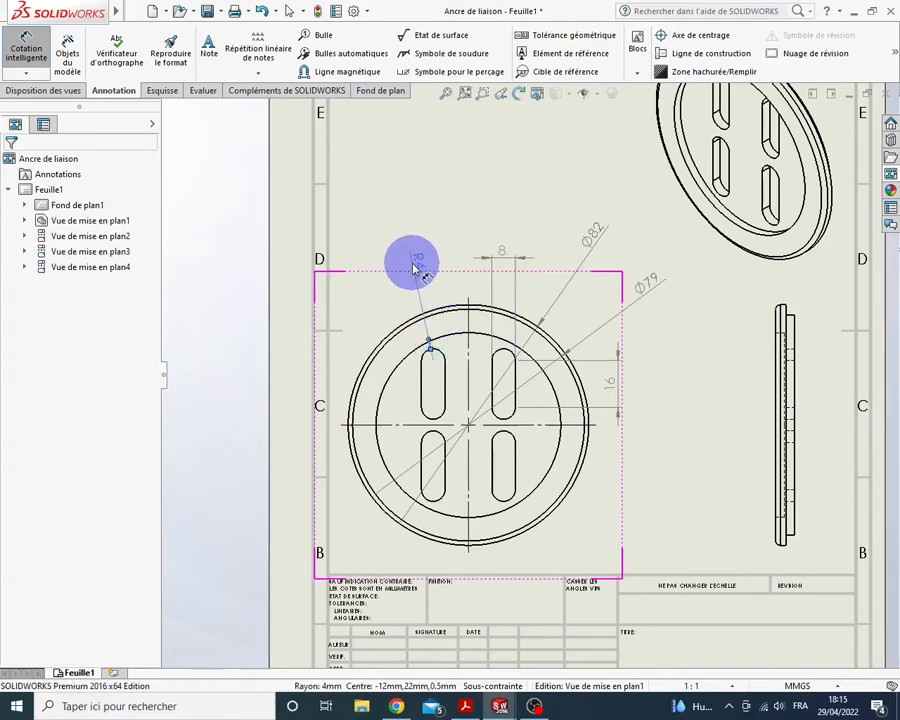
click(420, 262)
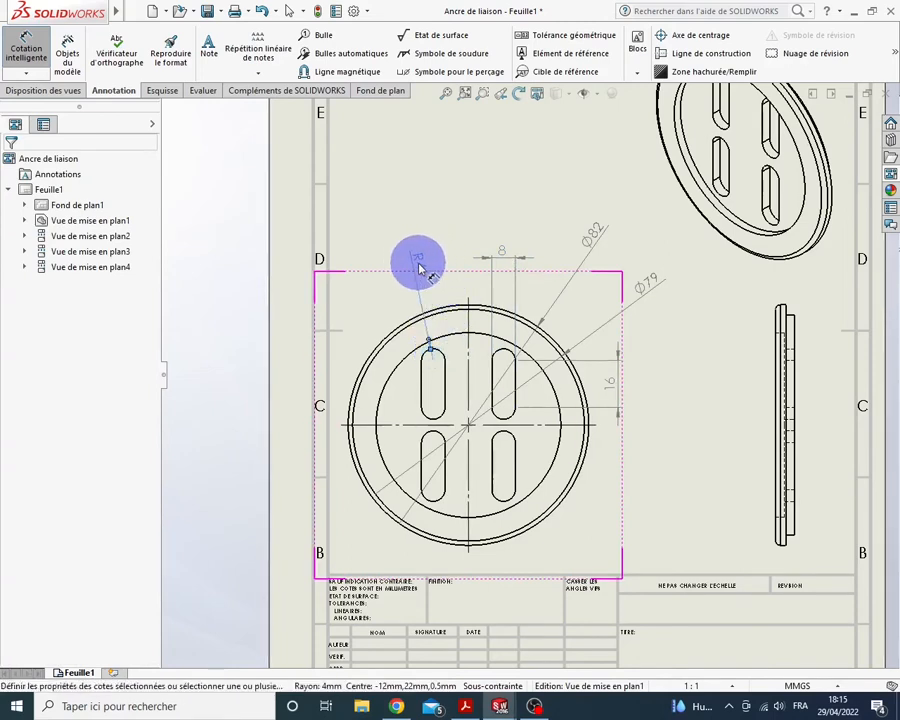
click(484, 458)
click(447, 460)
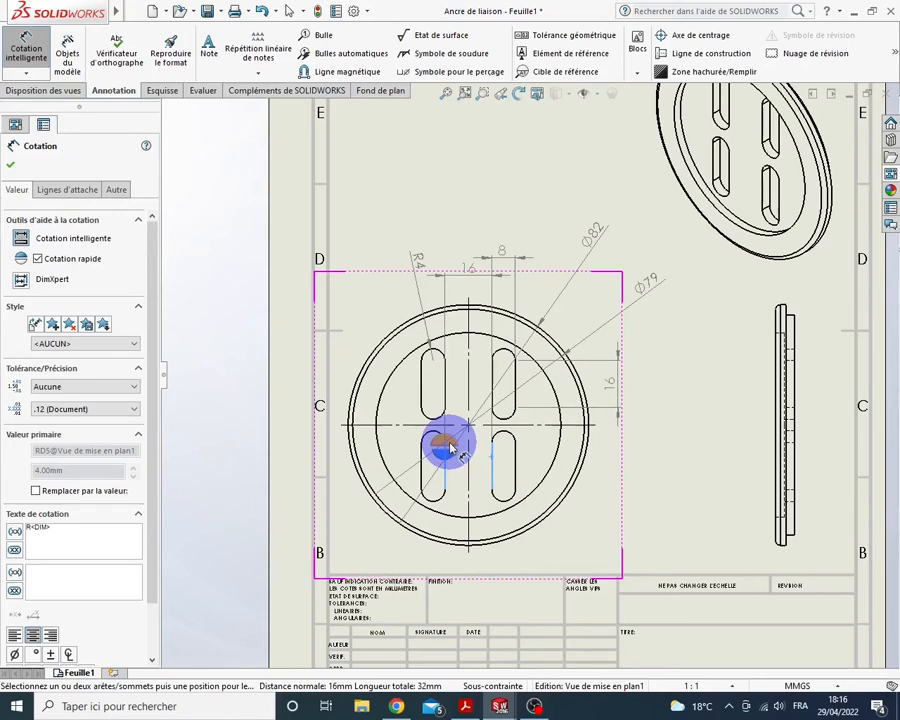
Dimension the horizontal gap between the inner edges of the two upper slots, placing it above the other front view gap dimension
click(491, 378)
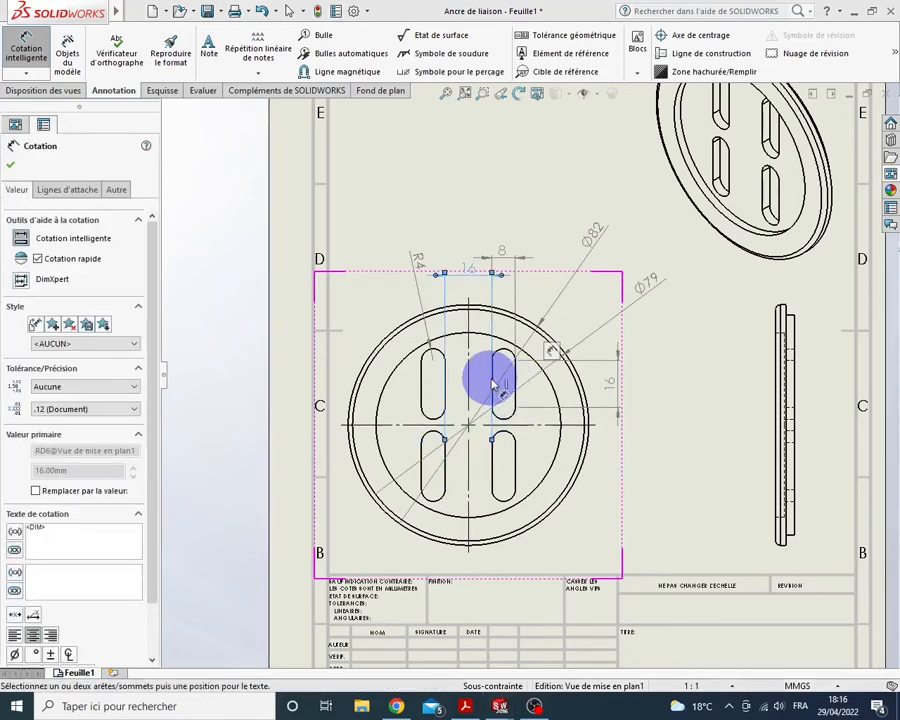
click(490, 383)
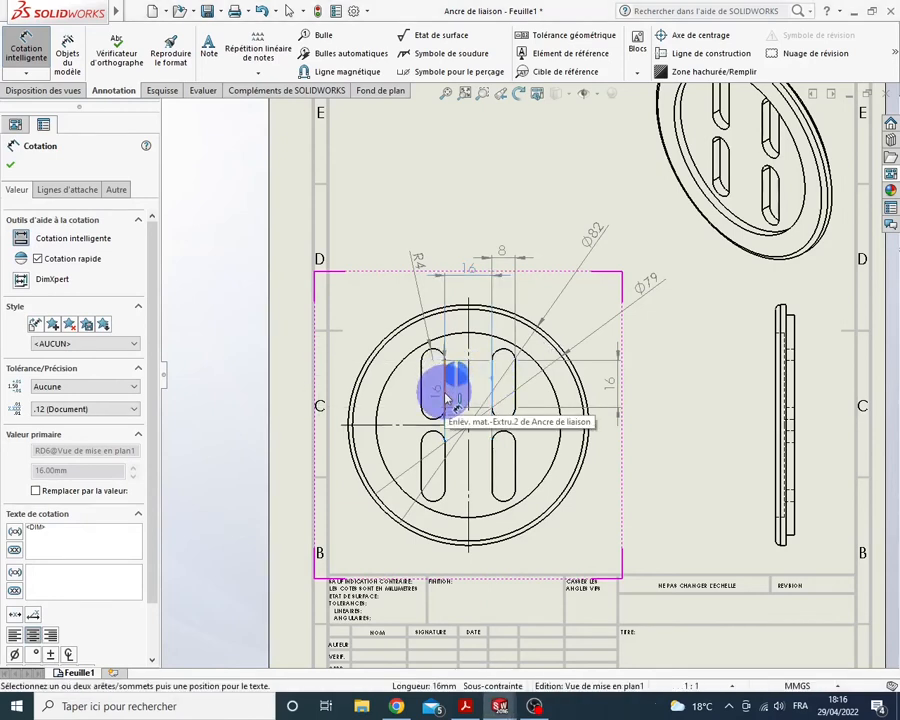
click(446, 398)
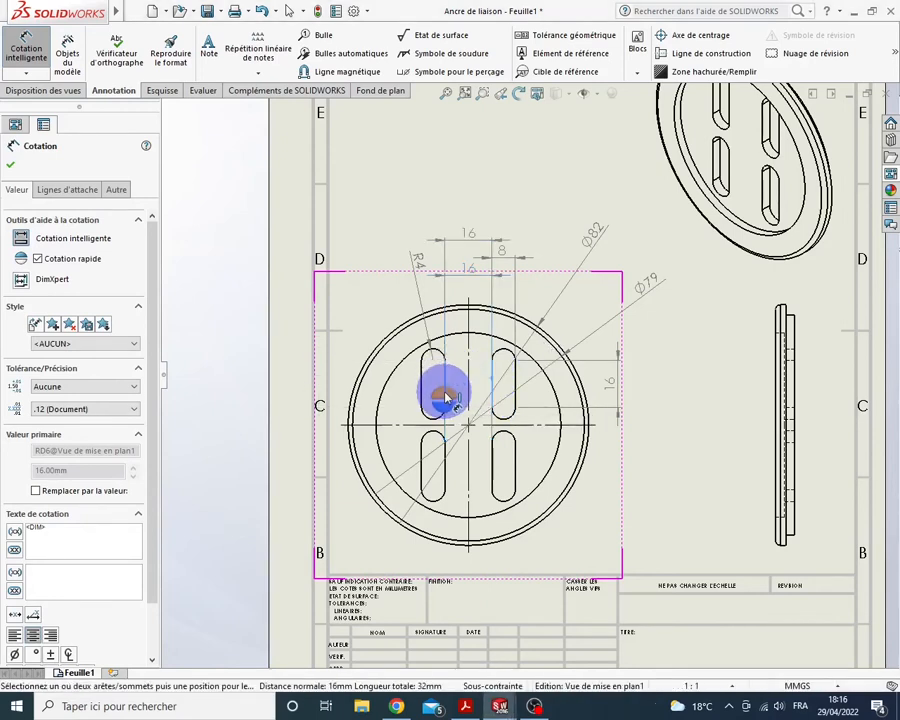
click(471, 315)
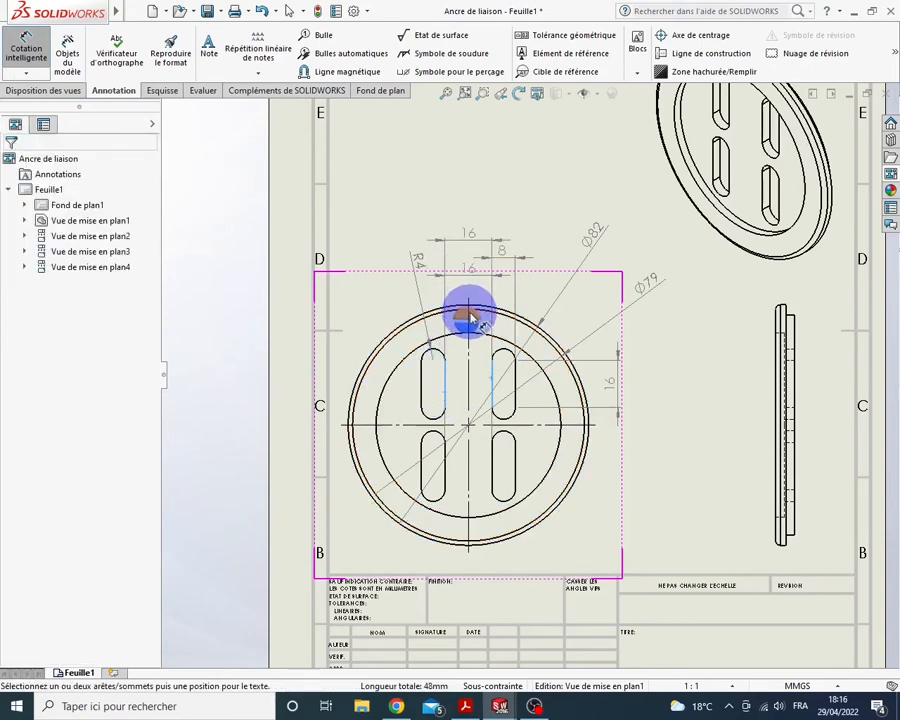
click(471, 233)
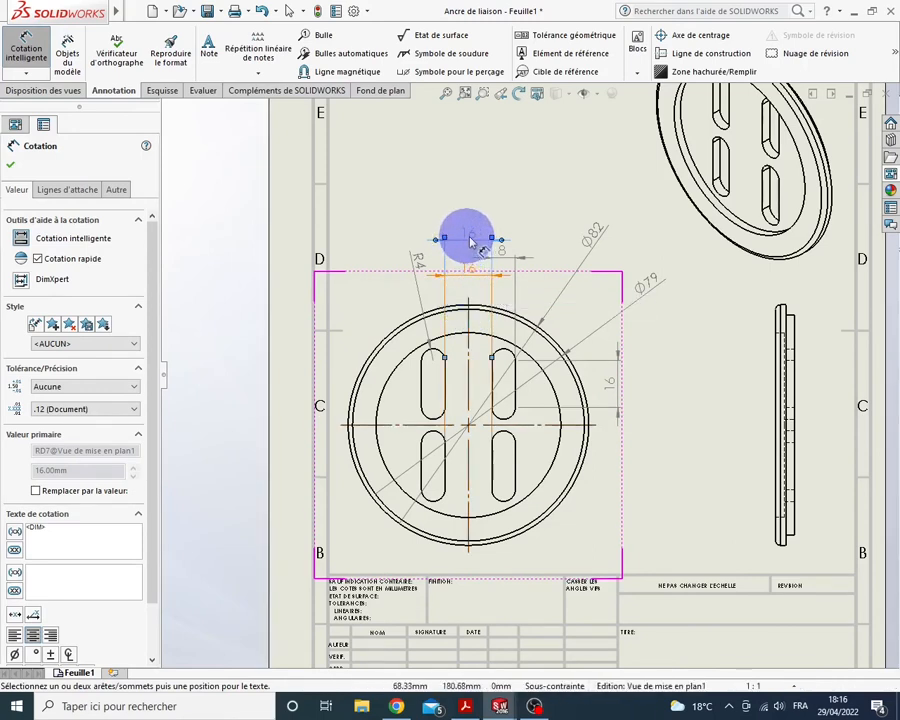
click(540, 217)
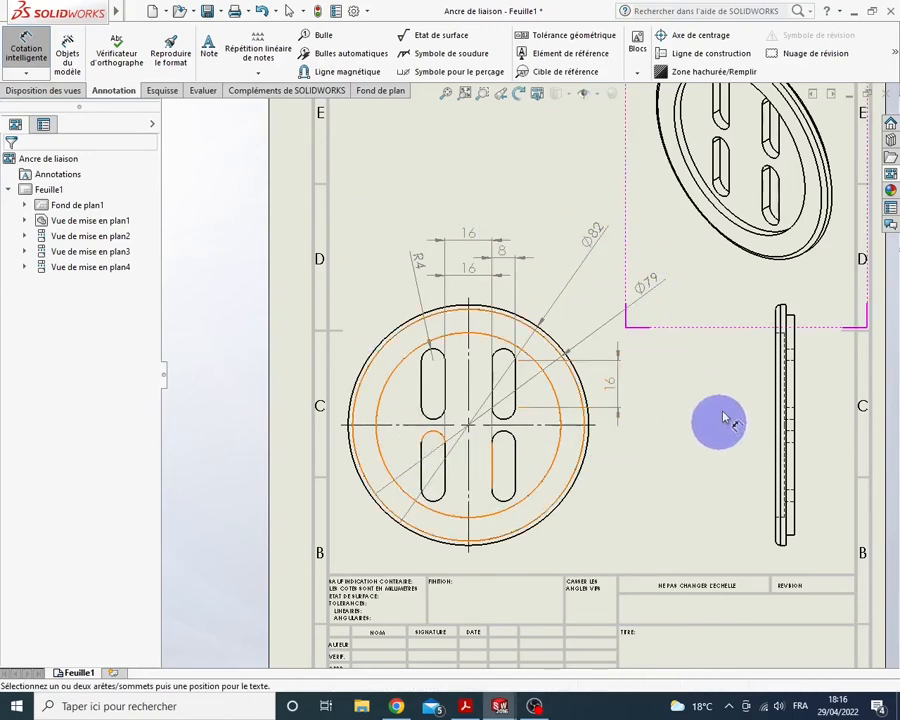
Dimension the thickness of the smaller-diameter step in the side view, placing the dimension above the view
scroll(722, 420, up, 3)
scroll(729, 392, down, 5)
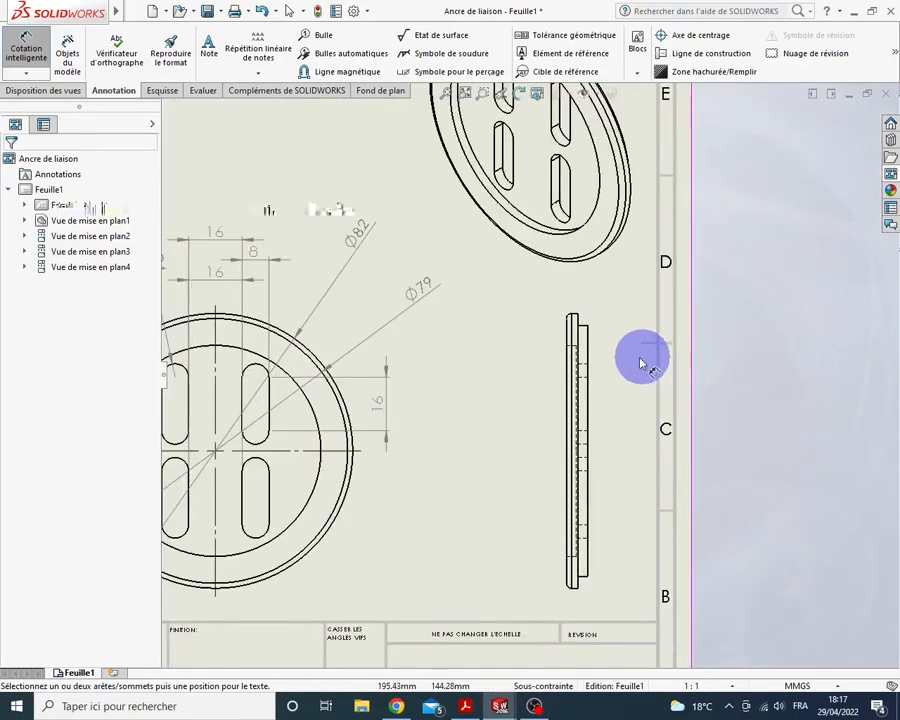
click(588, 331)
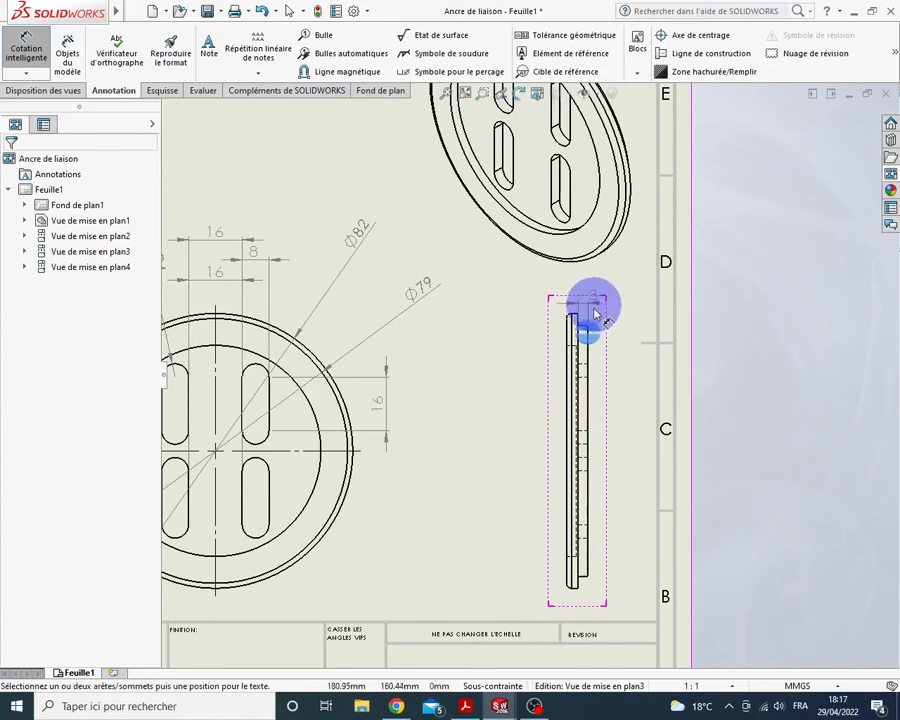
click(589, 324)
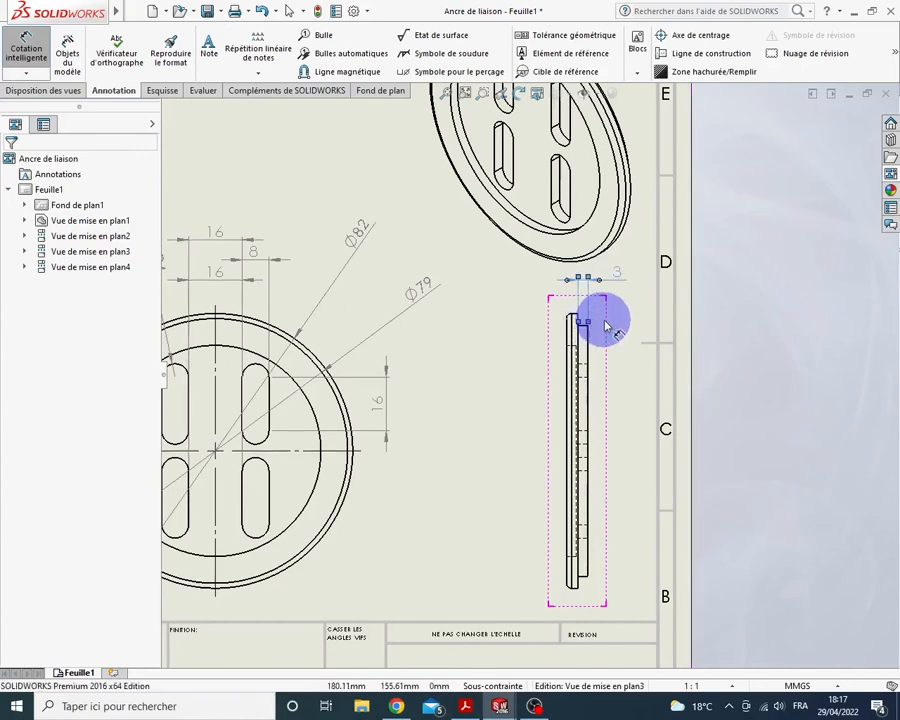
Dimension the vertical spacing of the side view's uppermost two hidden slot lines, and between its third and sixth hidden slot lines
click(585, 380)
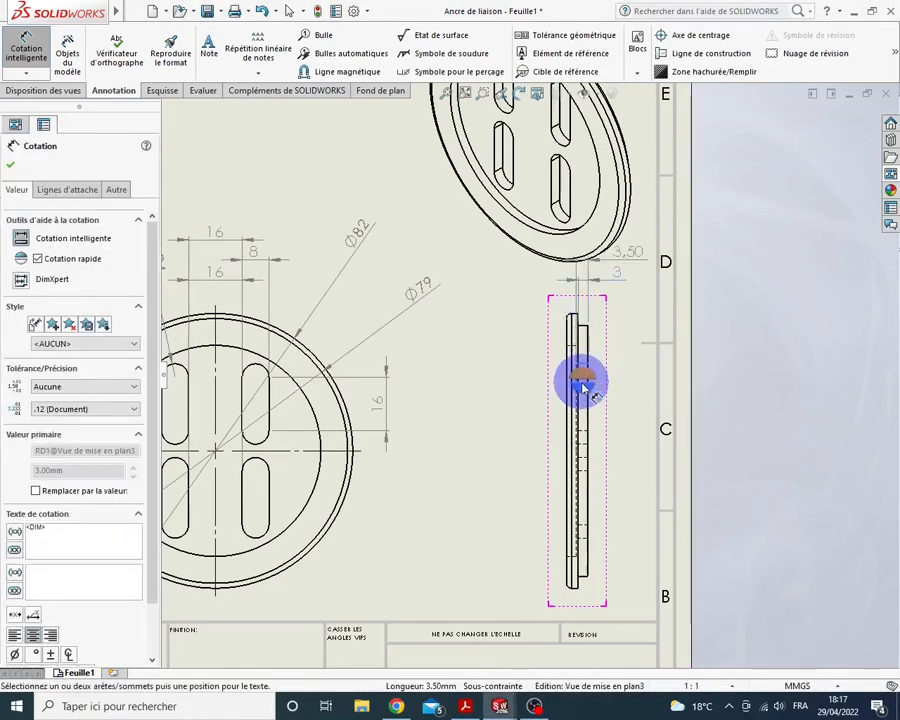
scroll(585, 380, down, 3)
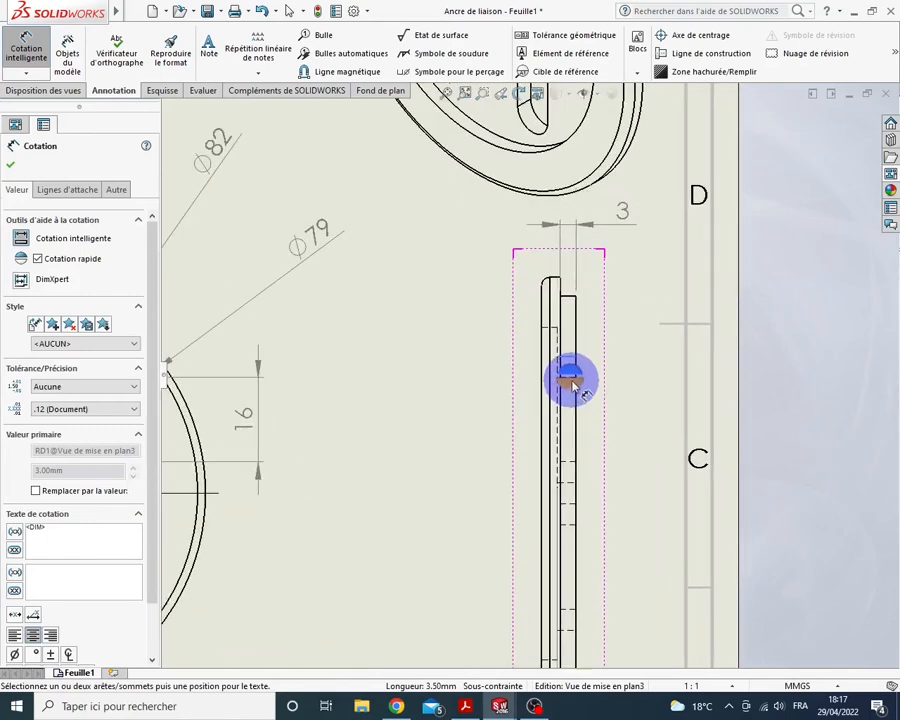
click(572, 378)
click(571, 377)
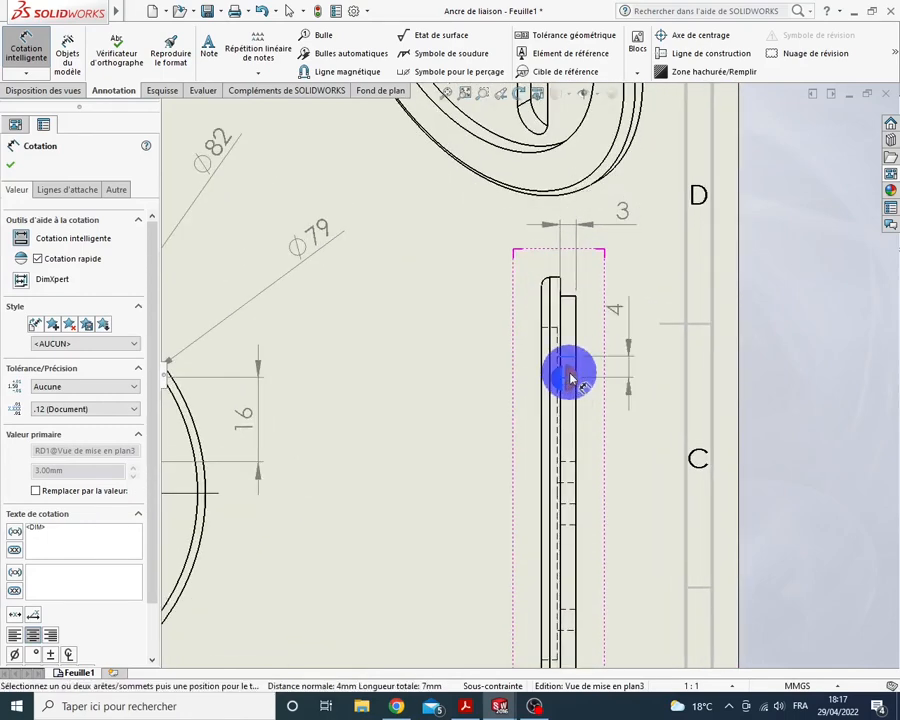
scroll(571, 436, up, 1)
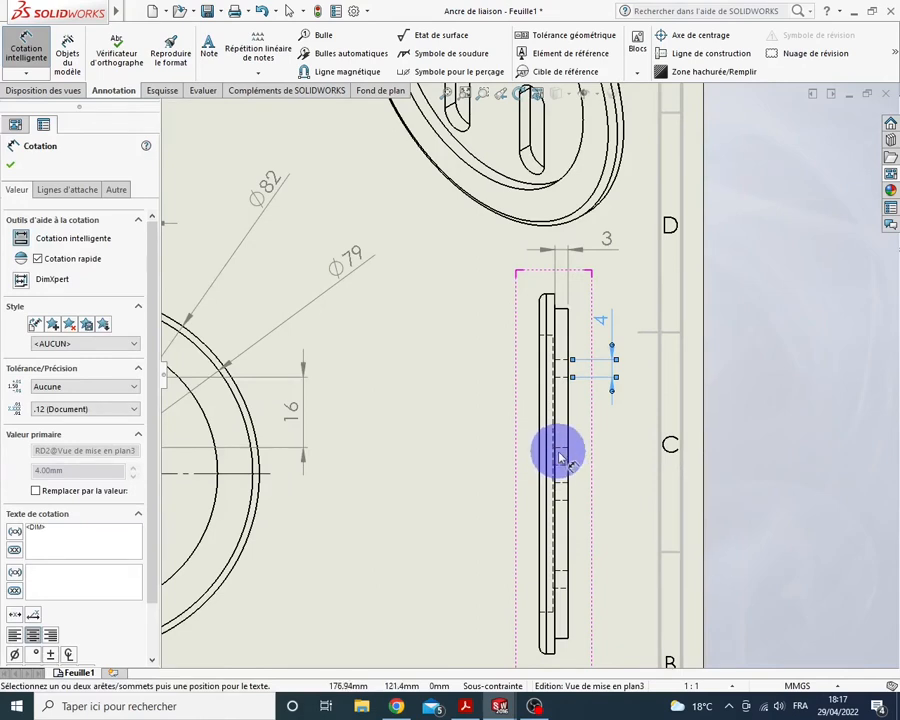
click(561, 449)
click(557, 499)
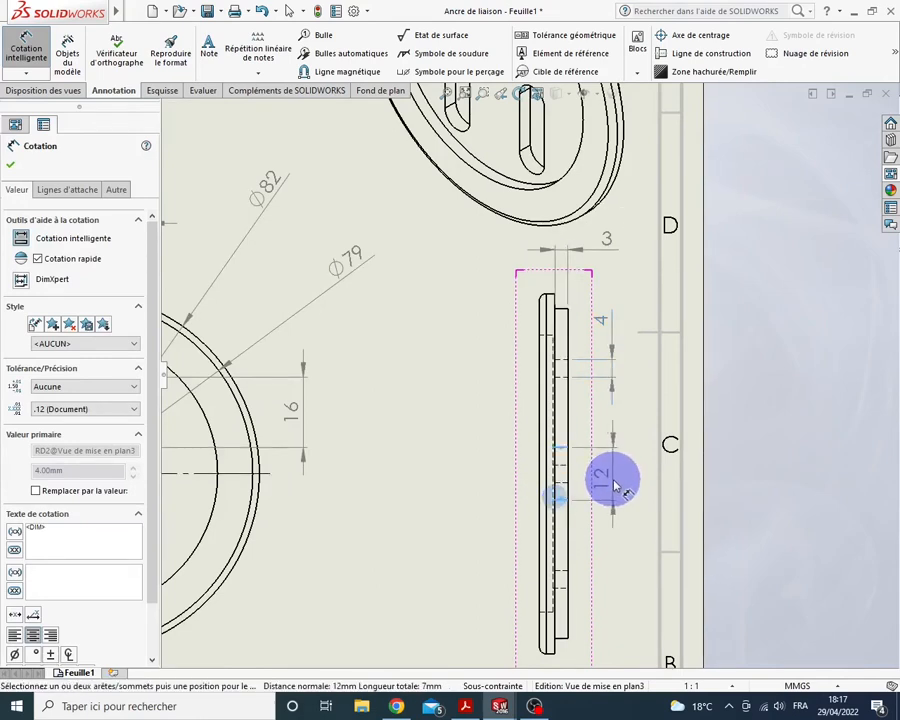
click(612, 481)
Dimension the radius of the side view's upper rounded corner and move the text clear of the isometric view
click(538, 446)
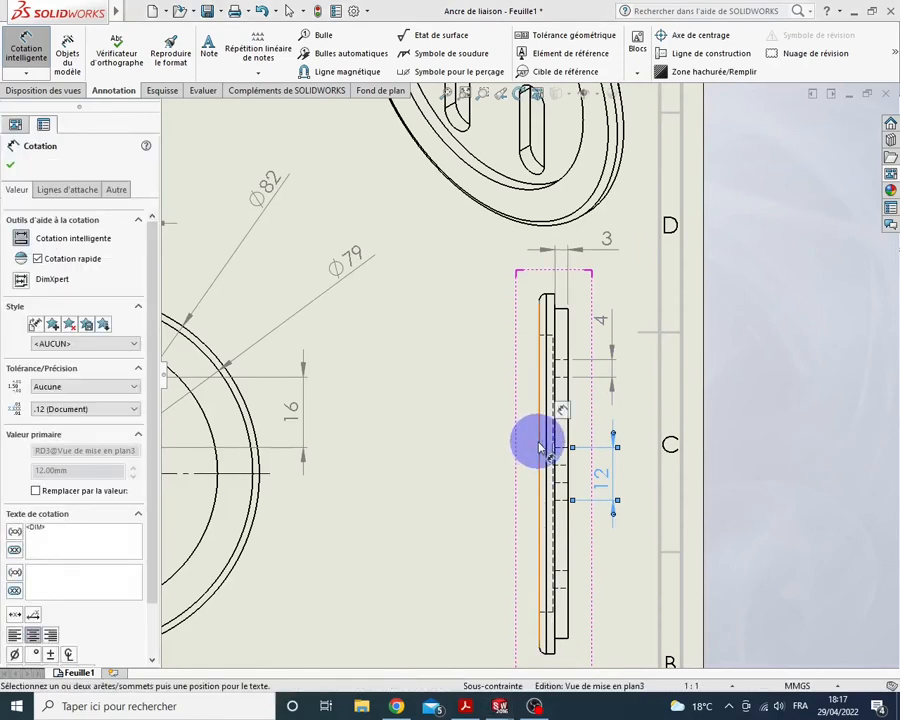
click(545, 301)
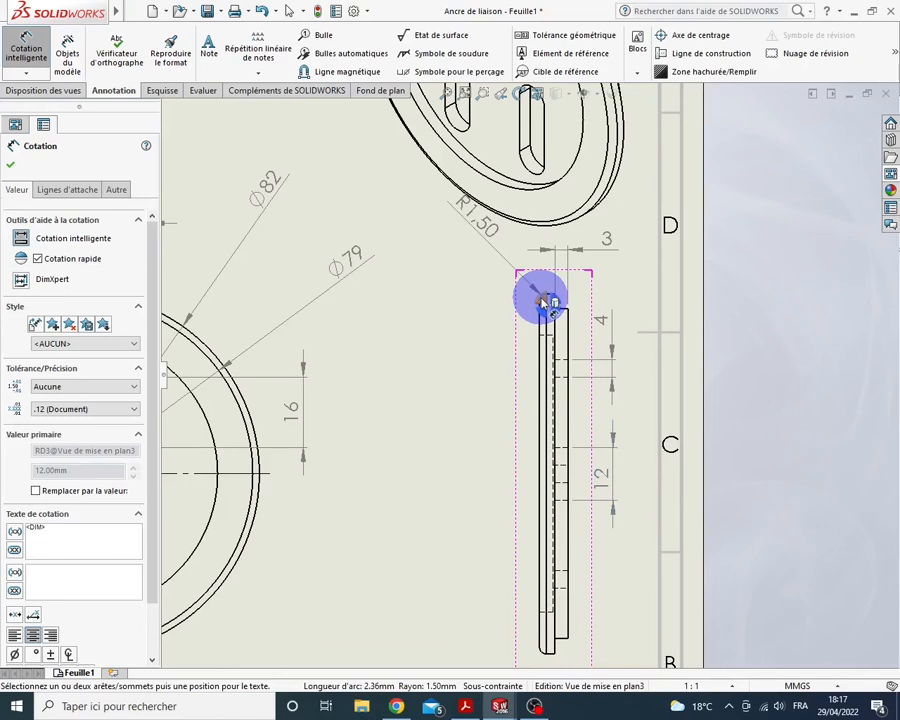
click(542, 301)
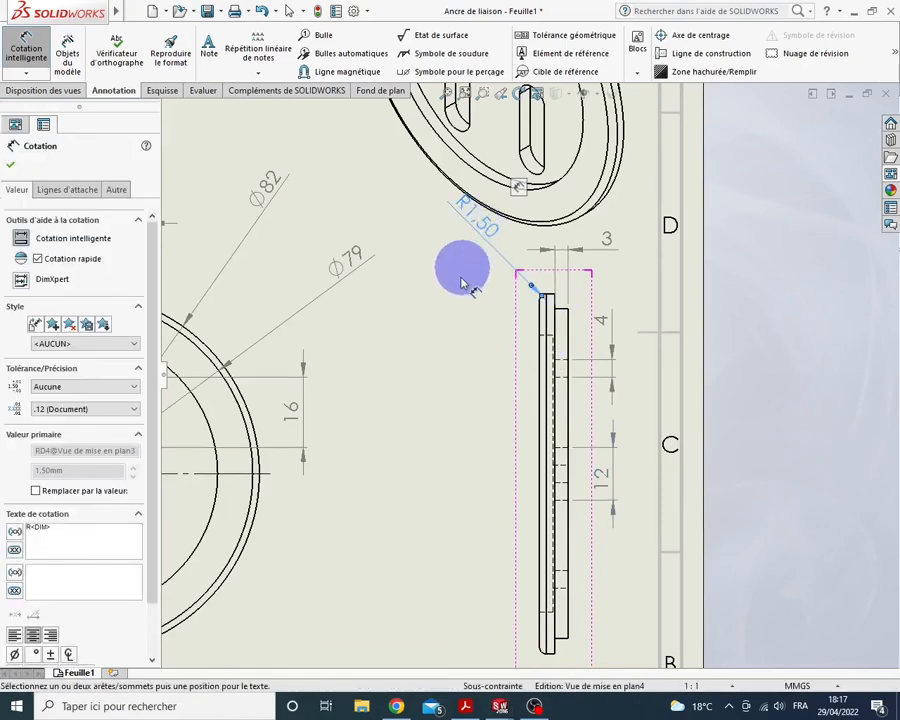
drag(472, 222, 476, 248)
click(422, 279)
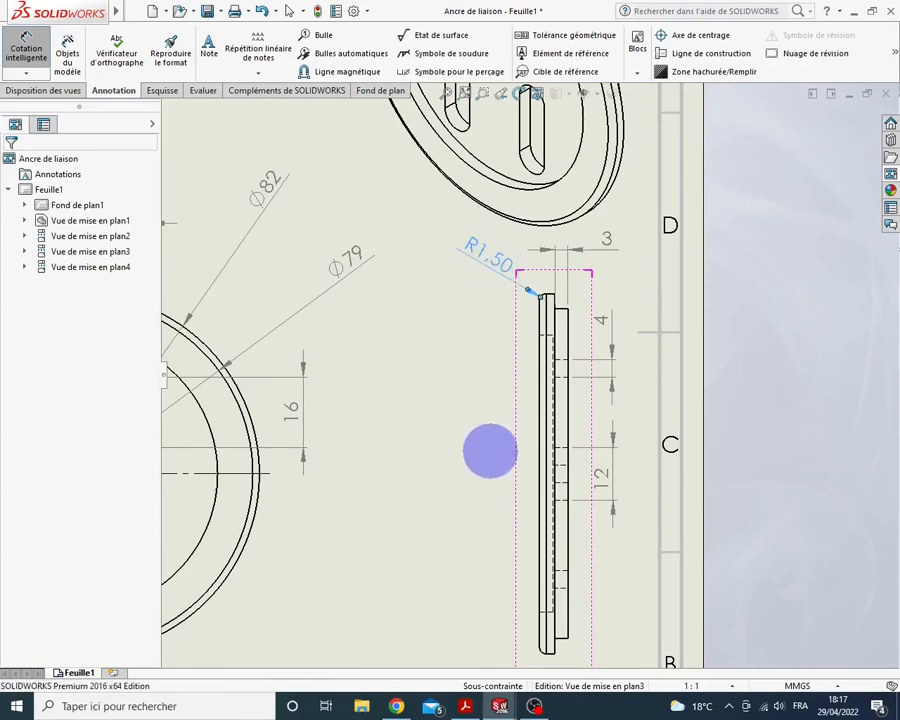
click(457, 390)
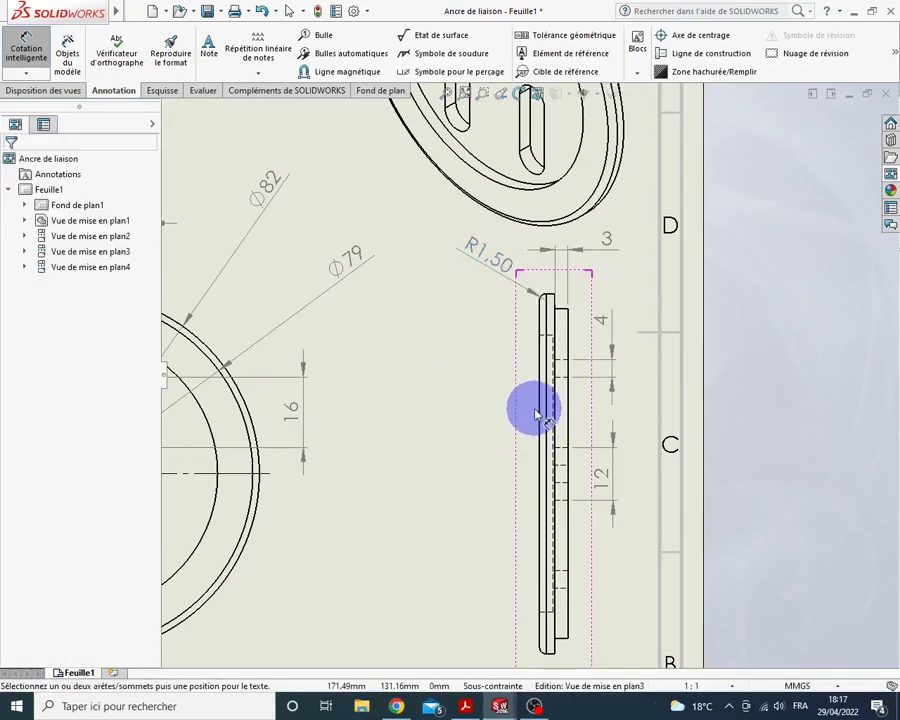
Dimension the diameter of the smaller step along the upper edge of the top view, placing it above the view
scroll(524, 402, up, 5)
scroll(362, 236, down, 2)
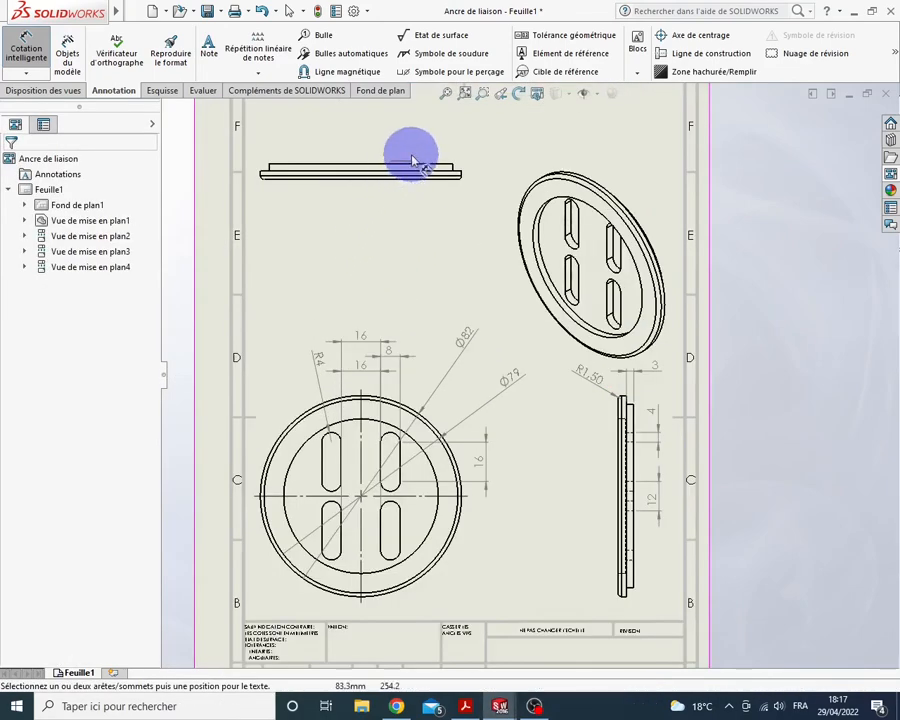
scroll(412, 162, down, 2)
click(417, 164)
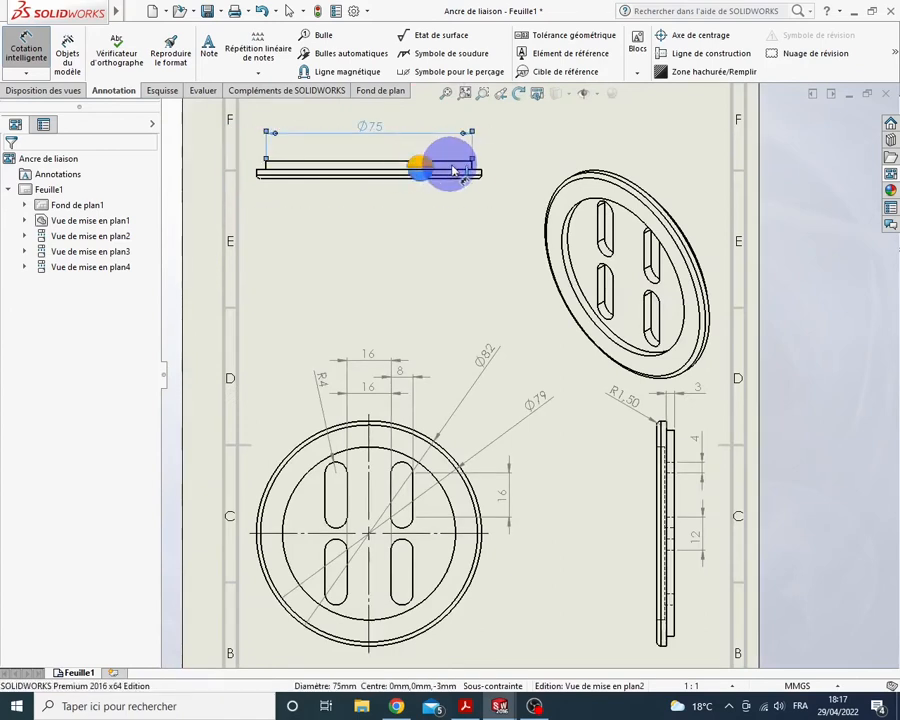
Dimension the overall thickness between the top view's upper and lower edges, placing it to the right of the view
click(458, 172)
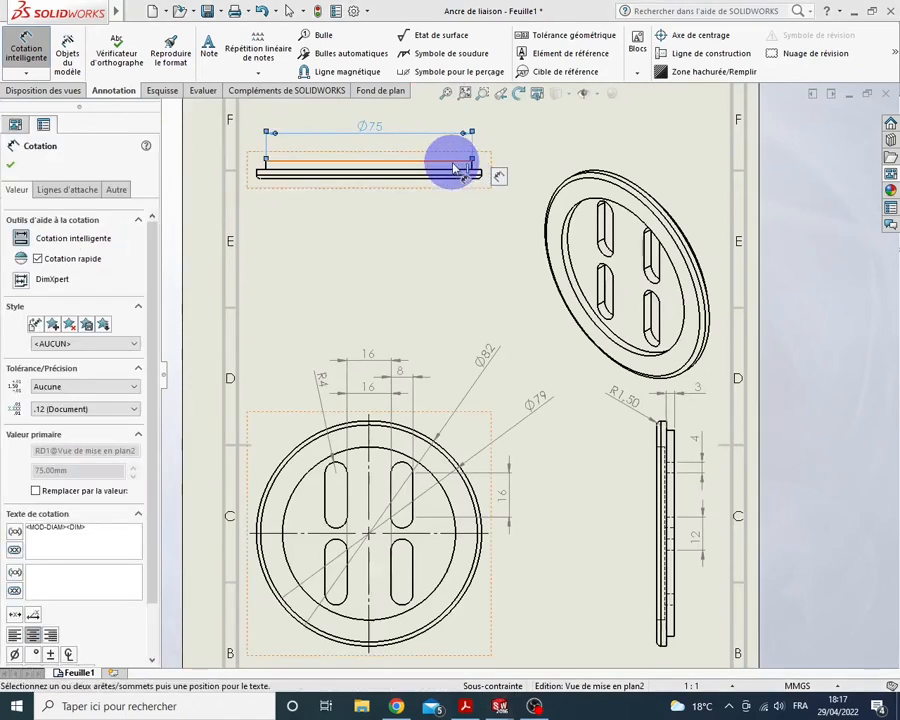
click(465, 182)
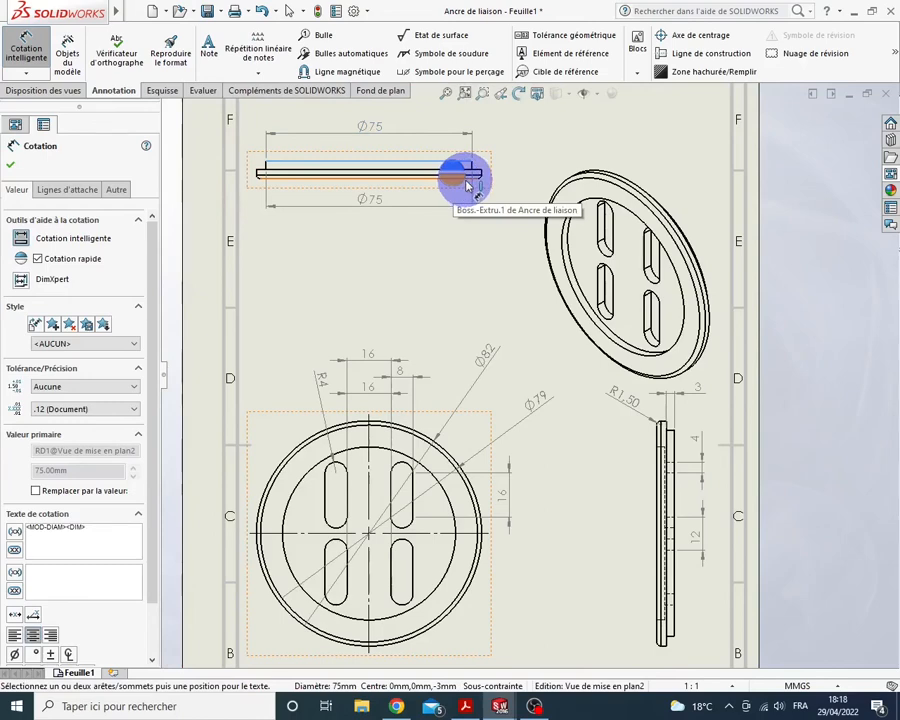
click(466, 185)
key(Escape)
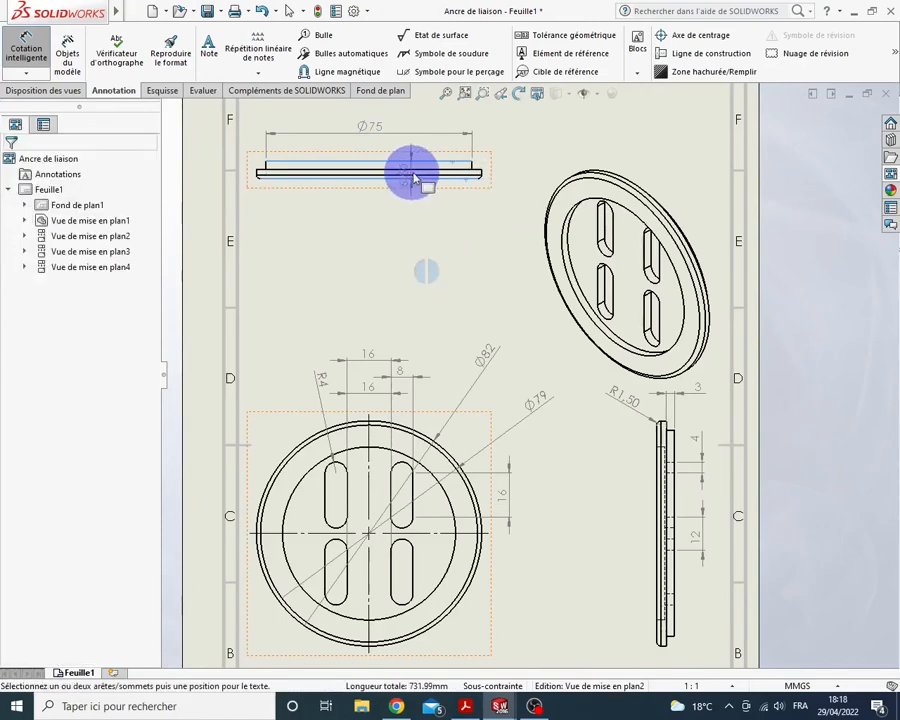
click(506, 180)
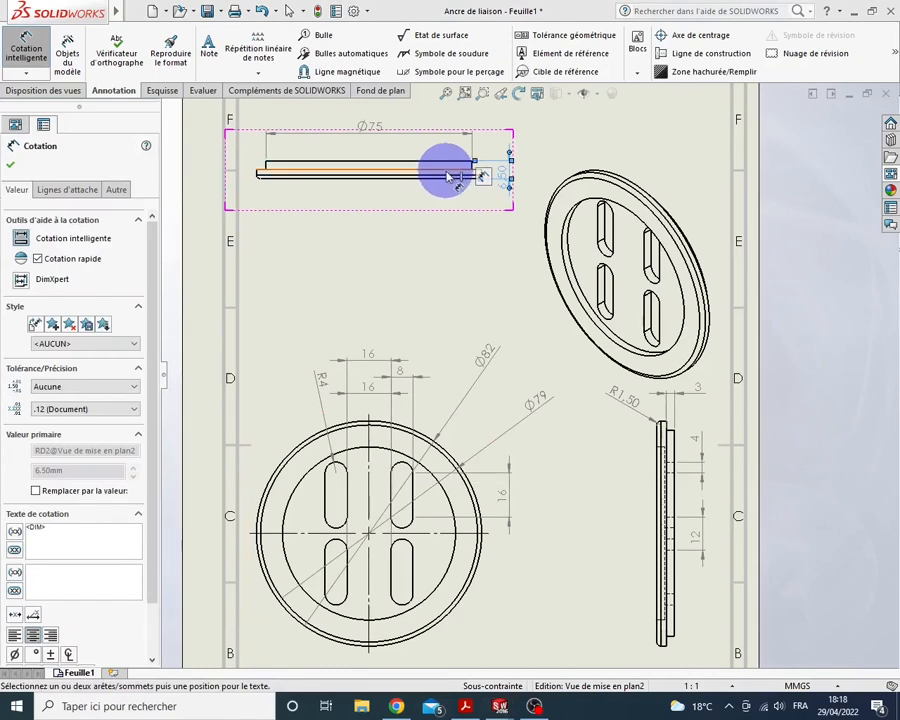
Dimension the overall diameter of the top view's wider flange, placing the dimension below the view
click(452, 174)
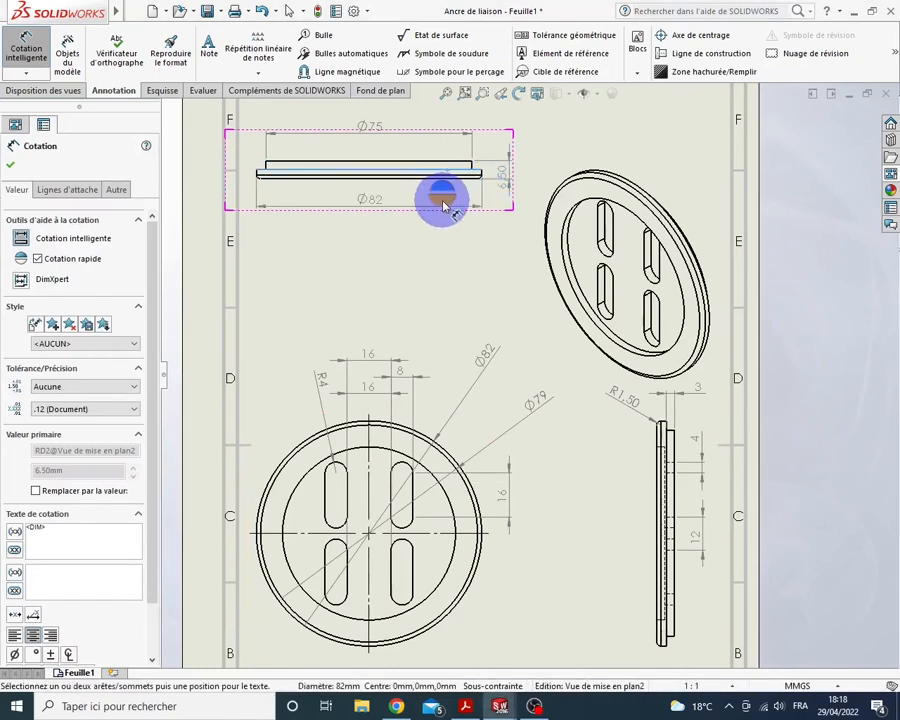
click(444, 198)
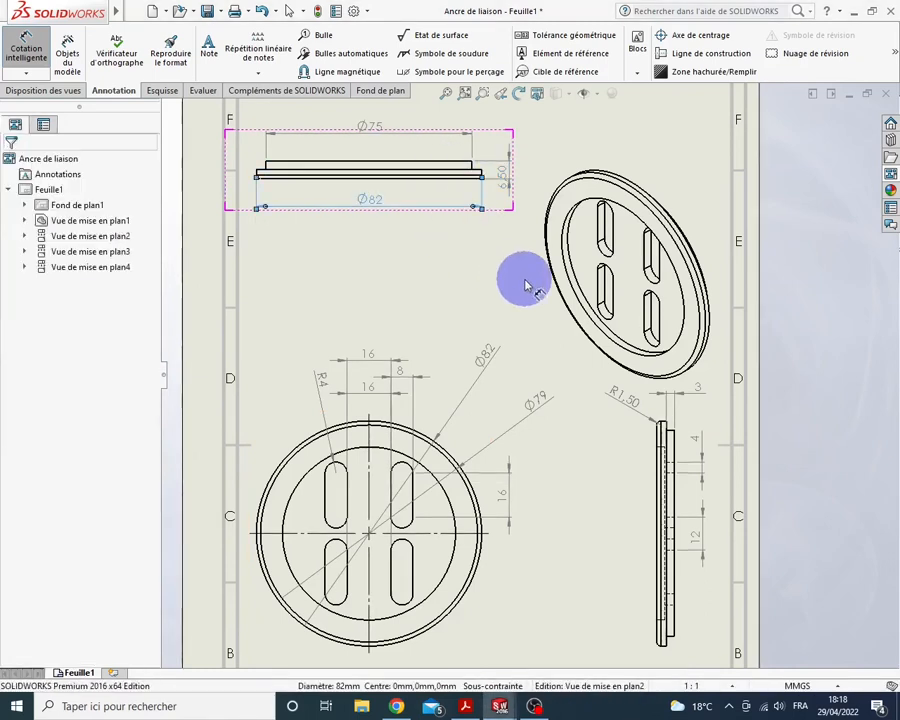
click(522, 291)
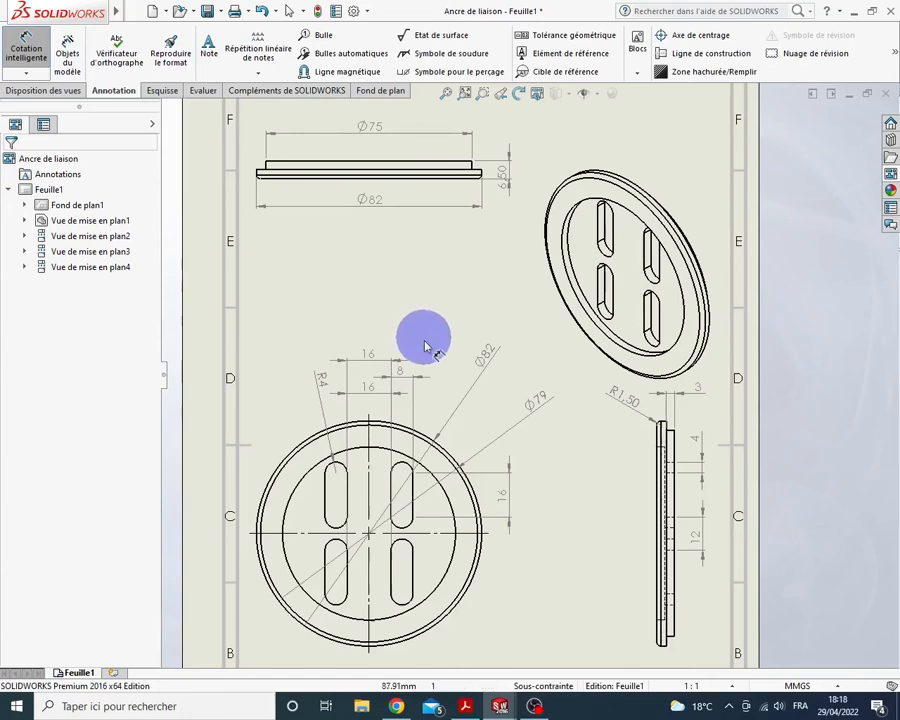
key(f)
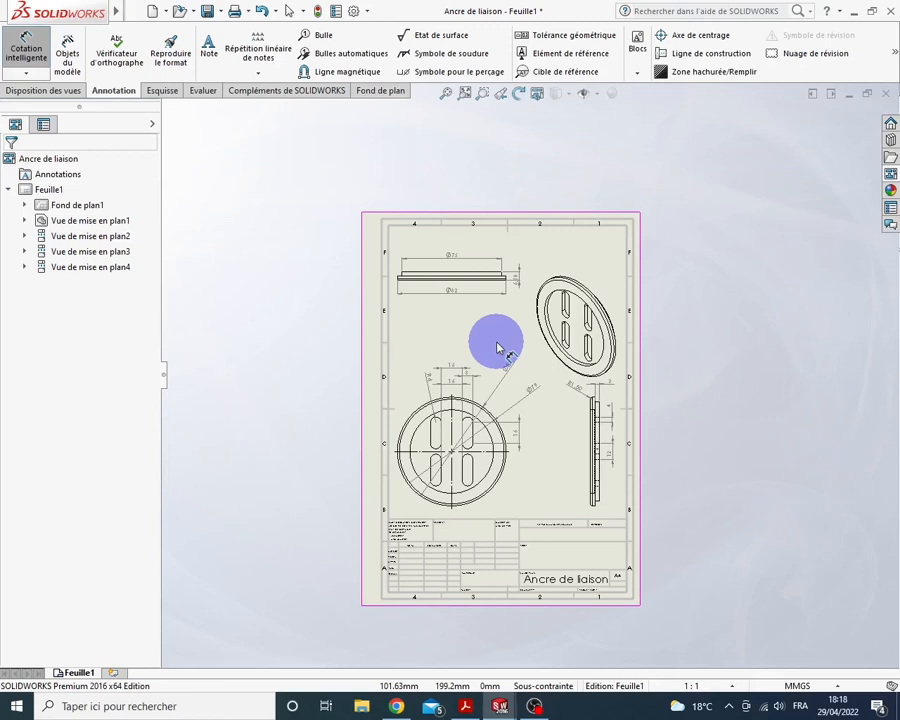
scroll(450, 400, down, 2)
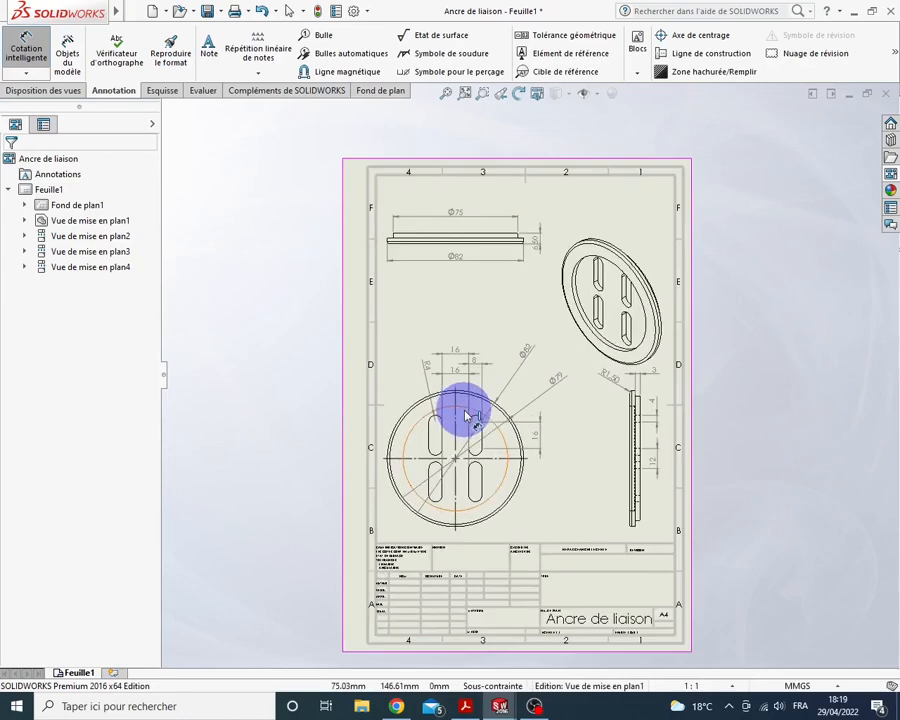
scroll(543, 305, down, 2)
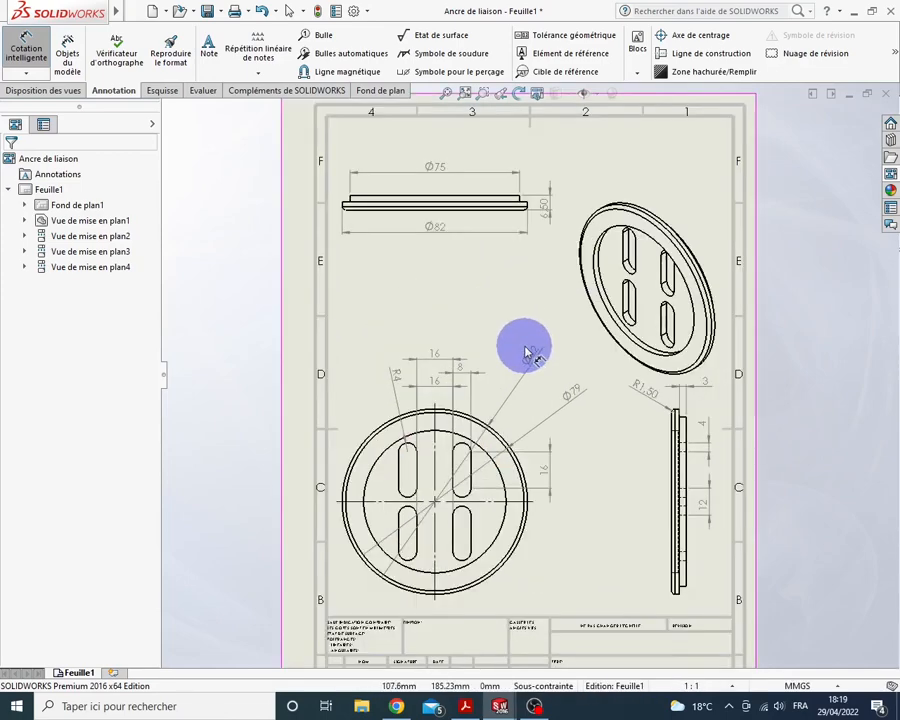